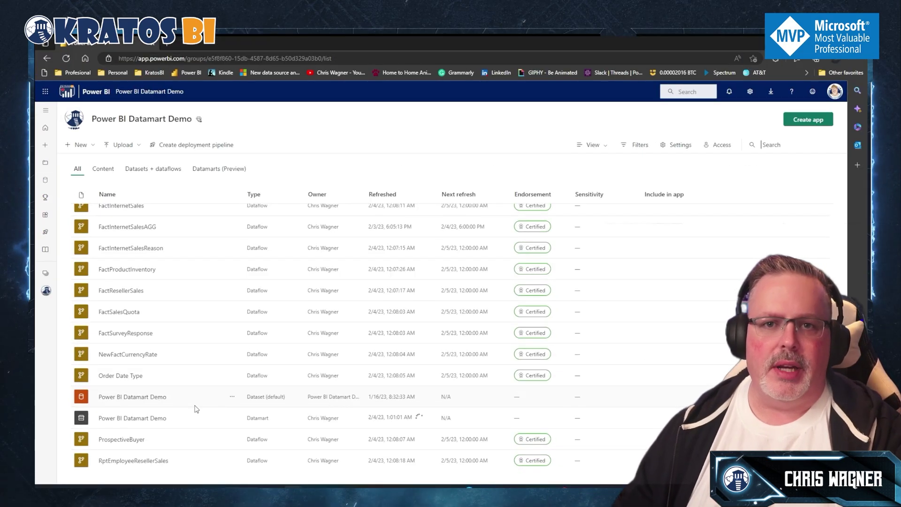
Step: Open the Power BI Datamart Demo datamart, preview tables such as DimPromotion, and look at its visual query view
{"action": "left_click", "coordinate": [169, 331]}
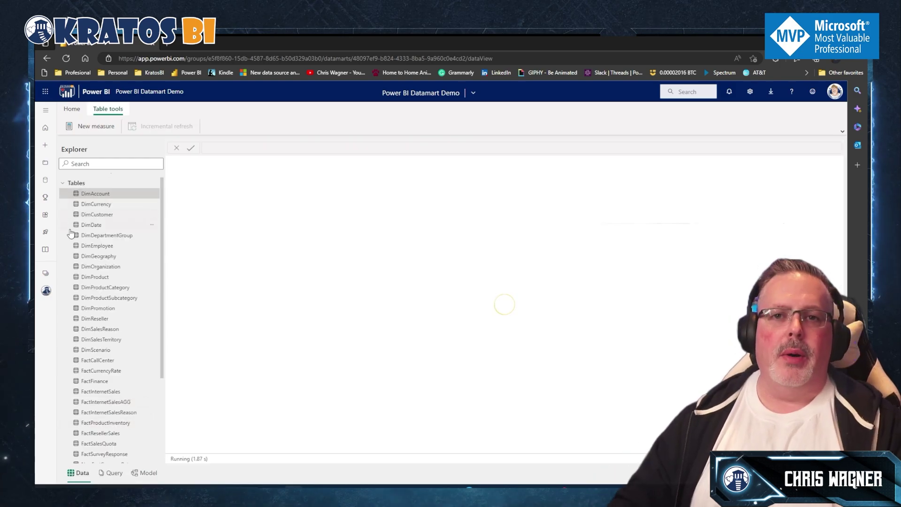
{"action": "left_click", "coordinate": [108, 298]}
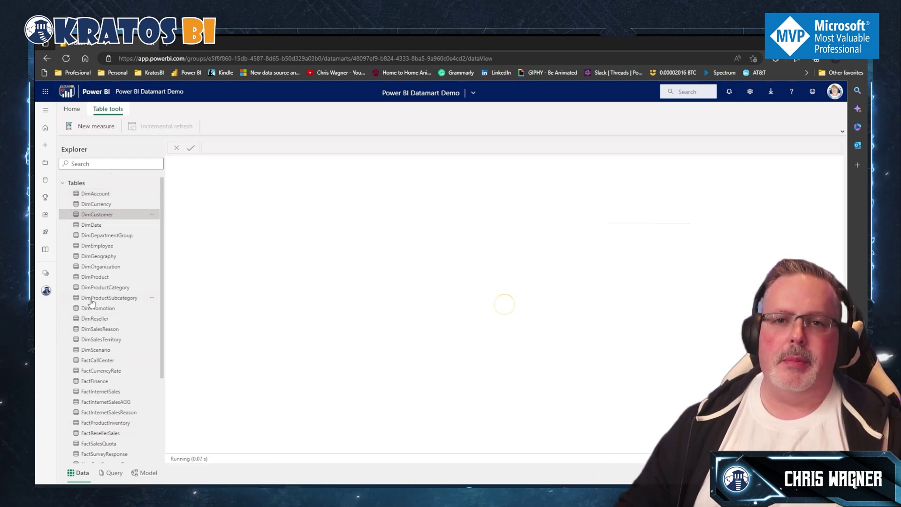
{"action": "left_click", "coordinate": [101, 308]}
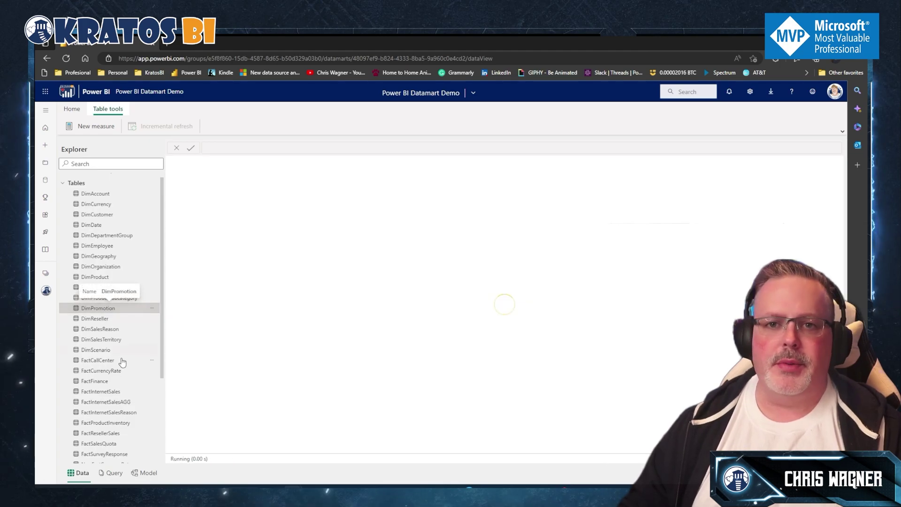
{"action": "left_click", "coordinate": [107, 475]}
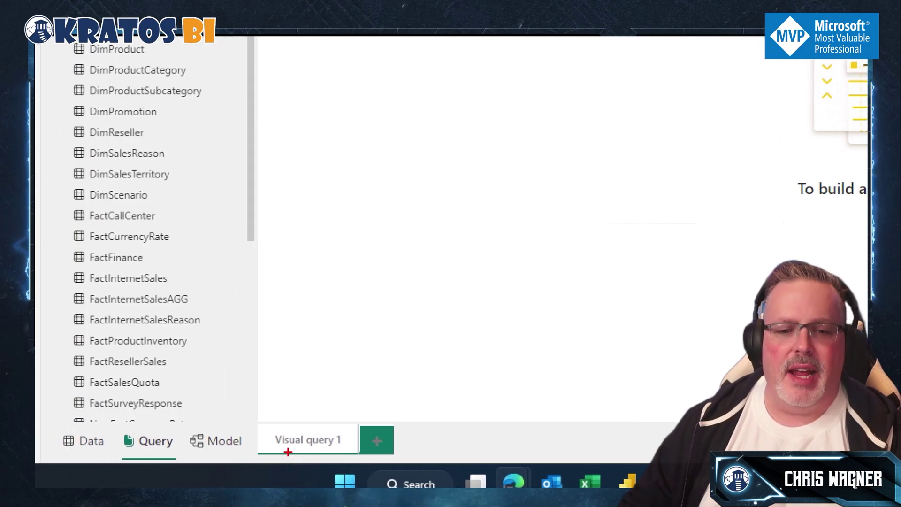
{"action": "left_click_drag", "start_coordinate": [316, 378], "coordinate": [244, 413]}
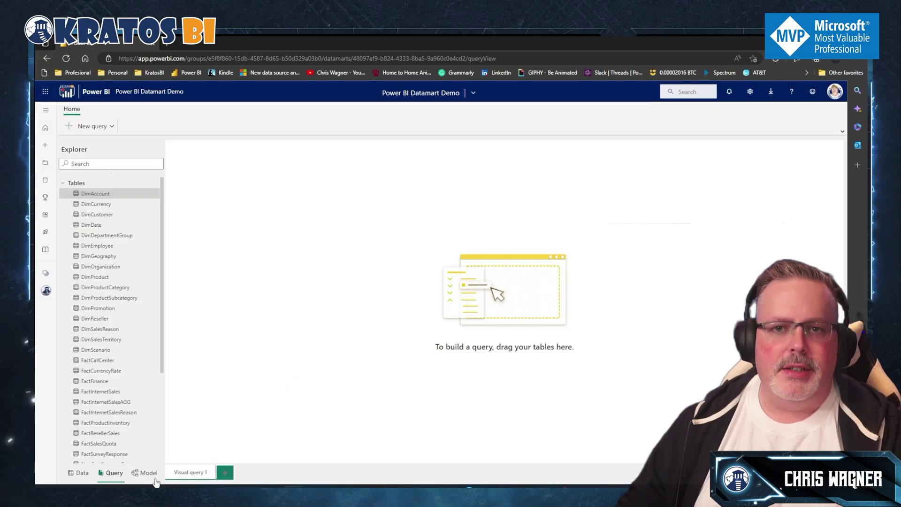
Step: Show all tables in the datamart's model view and look over their cards for relationships
{"action": "left_click", "coordinate": [149, 474]}
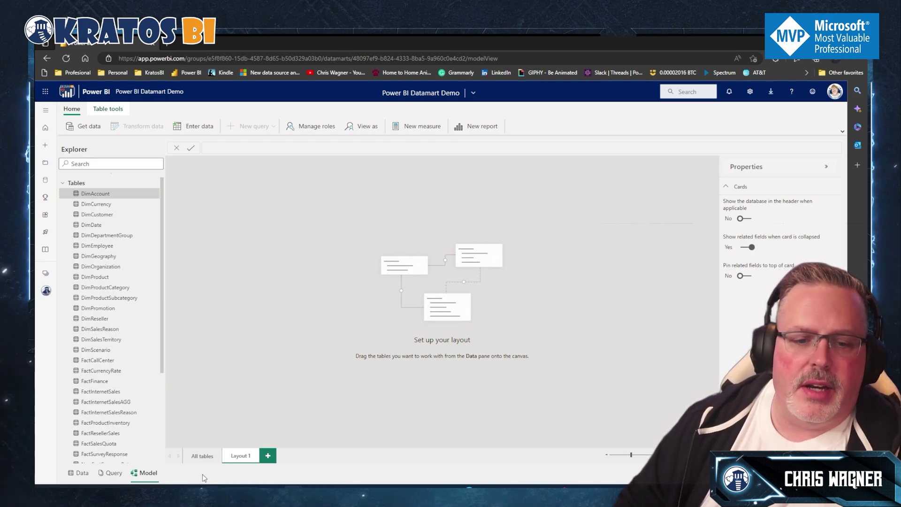
{"action": "left_click", "coordinate": [203, 456]}
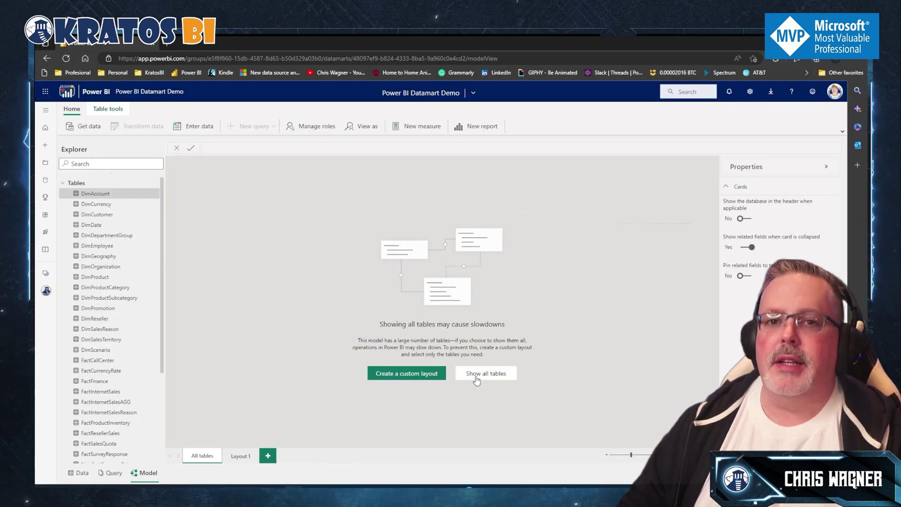
{"action": "left_click", "coordinate": [476, 374]}
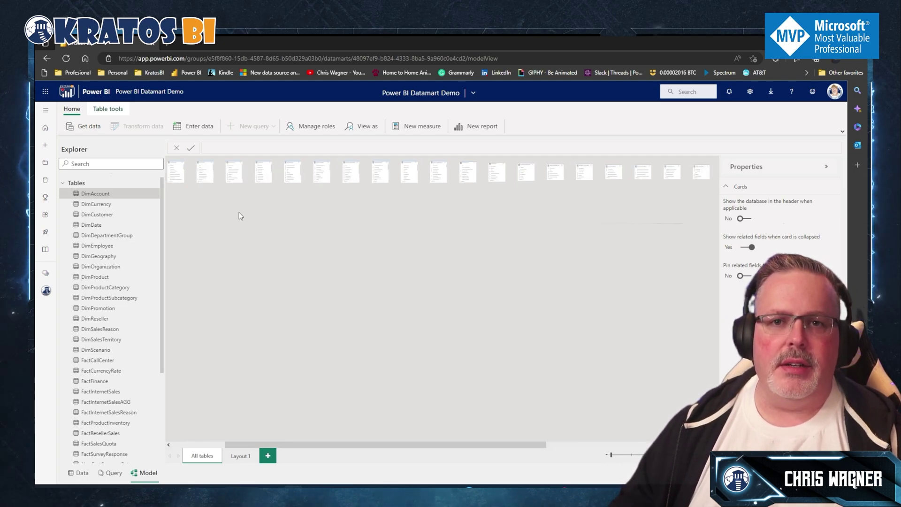
{"action": "scroll", "coordinate": [236, 210], "scroll_direction": "up", "scroll_amount": 2}
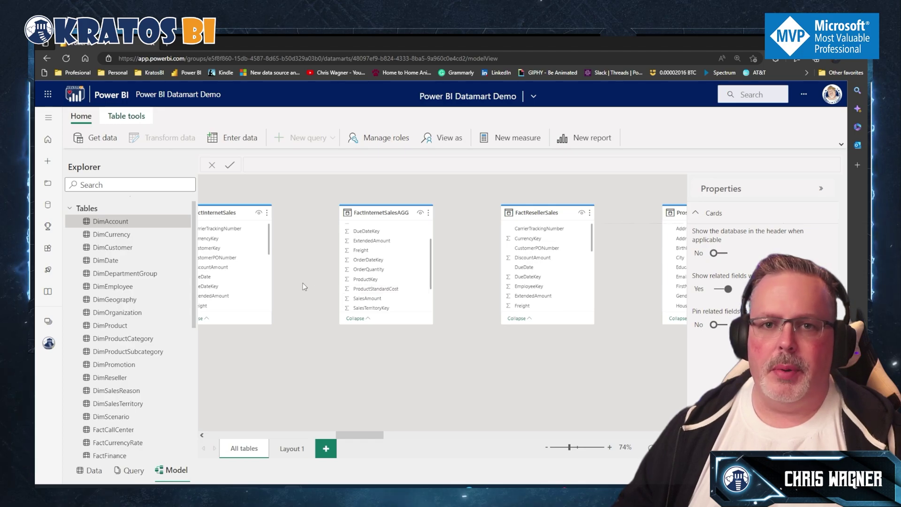
{"action": "scroll", "coordinate": [302, 287], "scroll_direction": "down", "scroll_amount": 3}
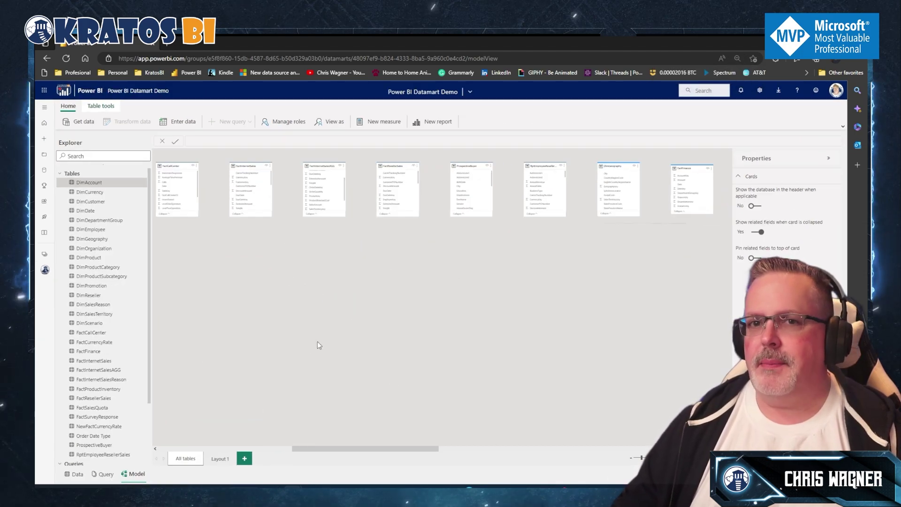
{"action": "scroll", "coordinate": [337, 412], "scroll_direction": "left", "scroll_amount": 2}
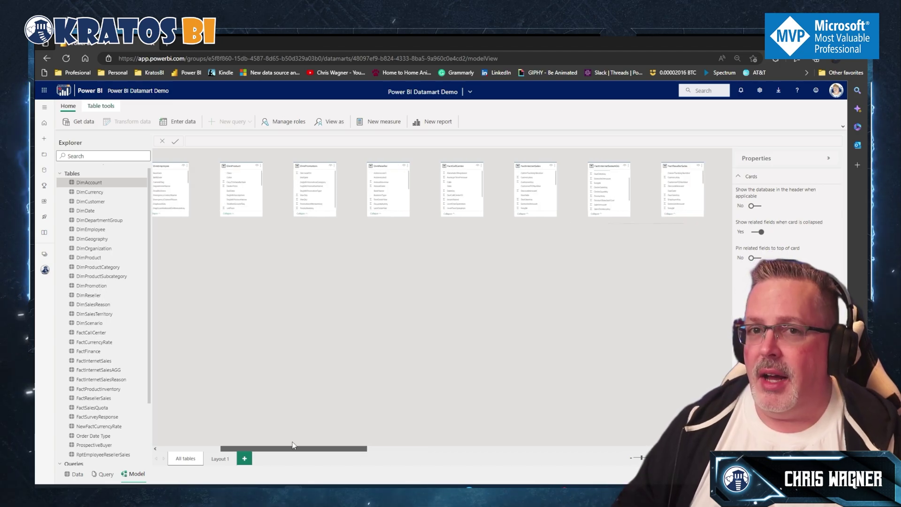
{"action": "left_click_drag", "start_coordinate": [343, 447], "coordinate": [219, 434]}
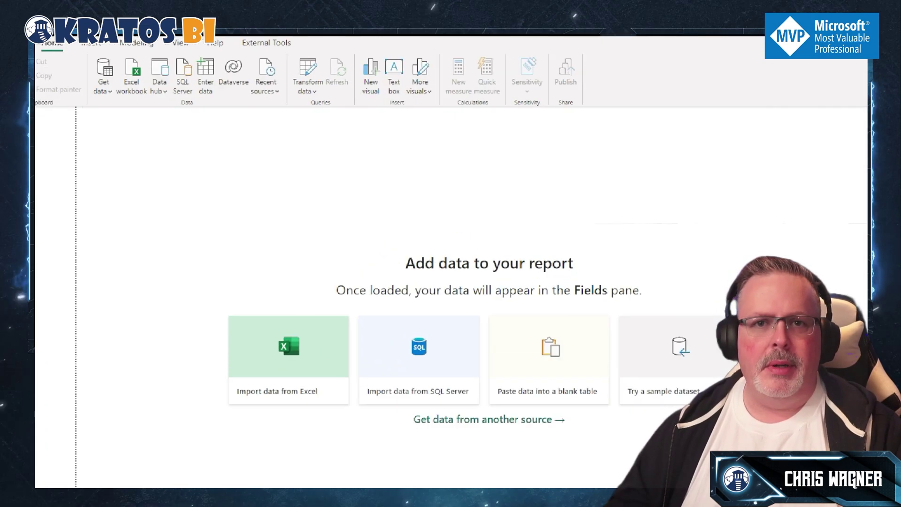
Step: Switch to a blank report in Power BI Desktop and open the data hub's list of datamarts
{"action": "mouse_move", "coordinate": [225, 218]}
{"action": "left_mouse_down"}
{"action": "mouse_move", "coordinate": [238, 193]}
{"action": "mouse_move", "coordinate": [223, 186]}
{"action": "mouse_move", "coordinate": [252, 177]}
{"action": "left_mouse_up"}
{"action": "mouse_move", "coordinate": [218, 94]}
{"action": "left_mouse_down"}
{"action": "mouse_move", "coordinate": [274, 167]}
{"action": "mouse_move", "coordinate": [217, 91]}
{"action": "left_mouse_up"}
{"action": "key", "text": "Escape"}
{"action": "left_click", "coordinate": [159, 89]}
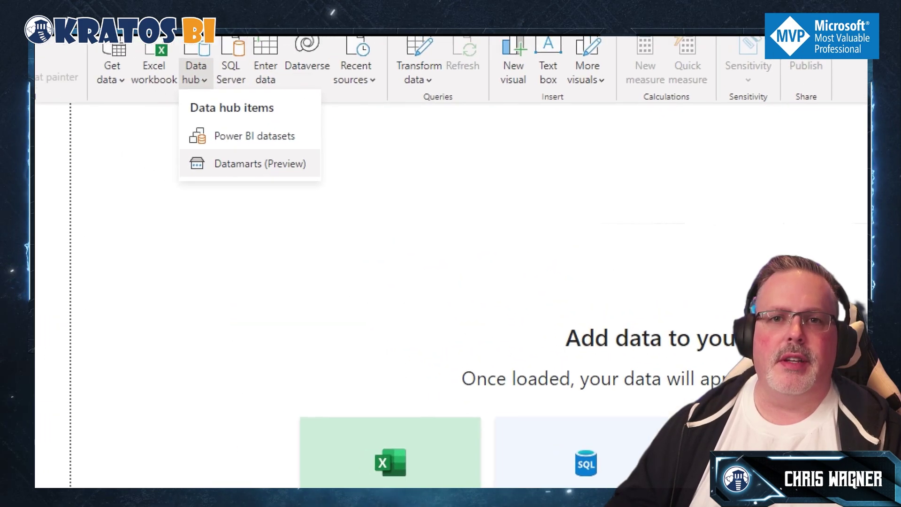
{"action": "left_click_drag", "start_coordinate": [348, 162], "coordinate": [392, 165]}
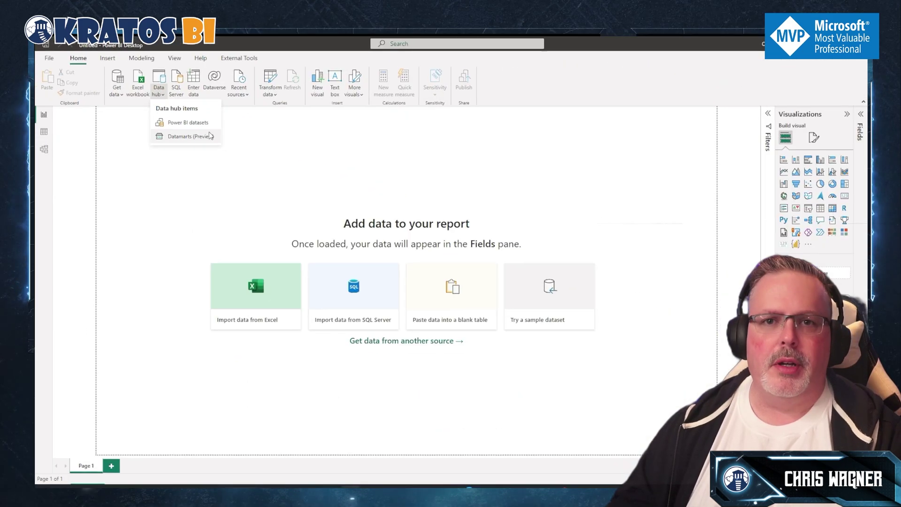
{"action": "left_click", "coordinate": [271, 194]}
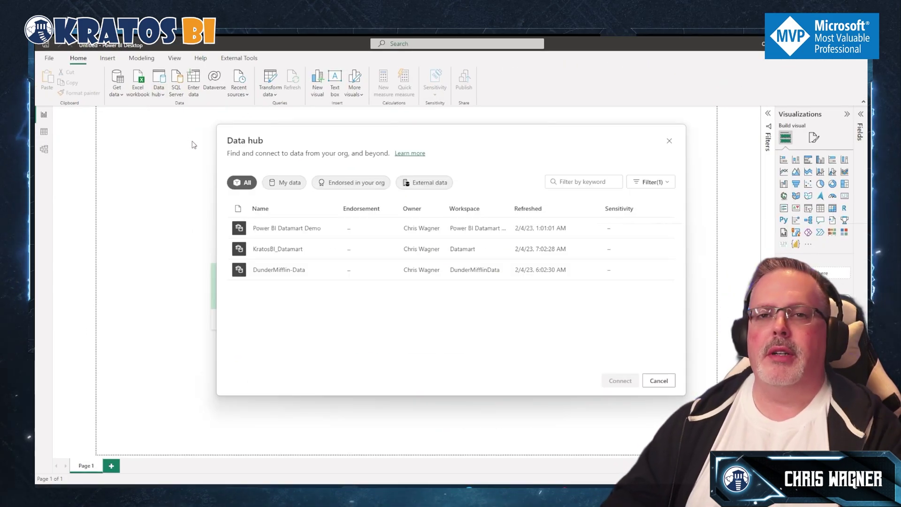
Step: Connect to the SQL endpoint of Power BI Datamart Demo and expand its database to list the tables
{"action": "left_click", "coordinate": [277, 230]}
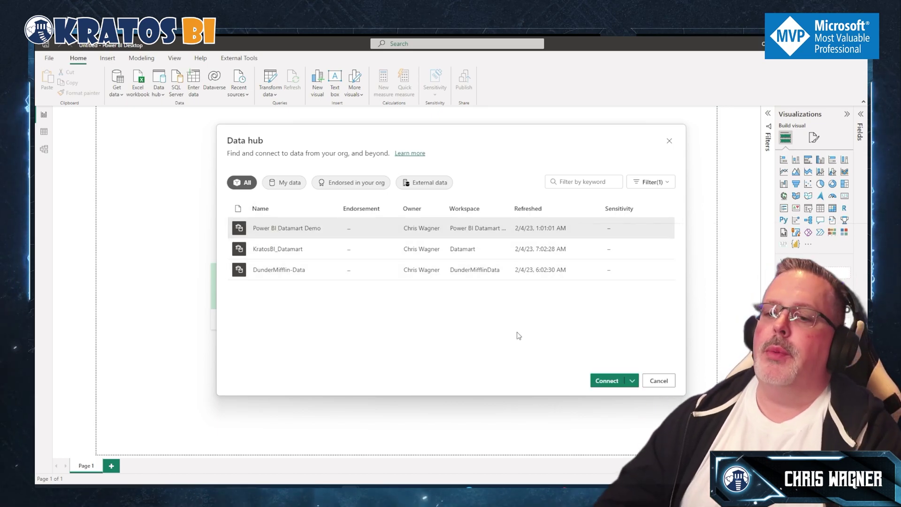
{"action": "left_click", "coordinate": [632, 381]}
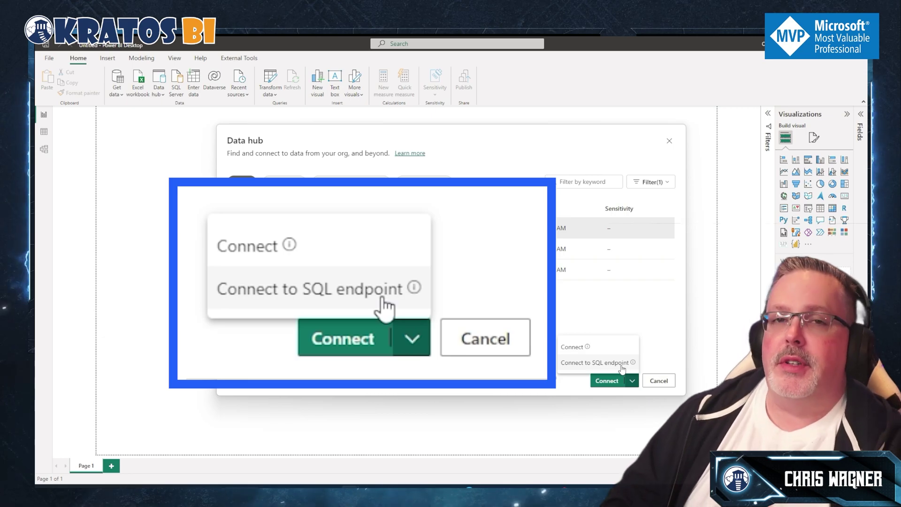
{"action": "left_click", "coordinate": [626, 365]}
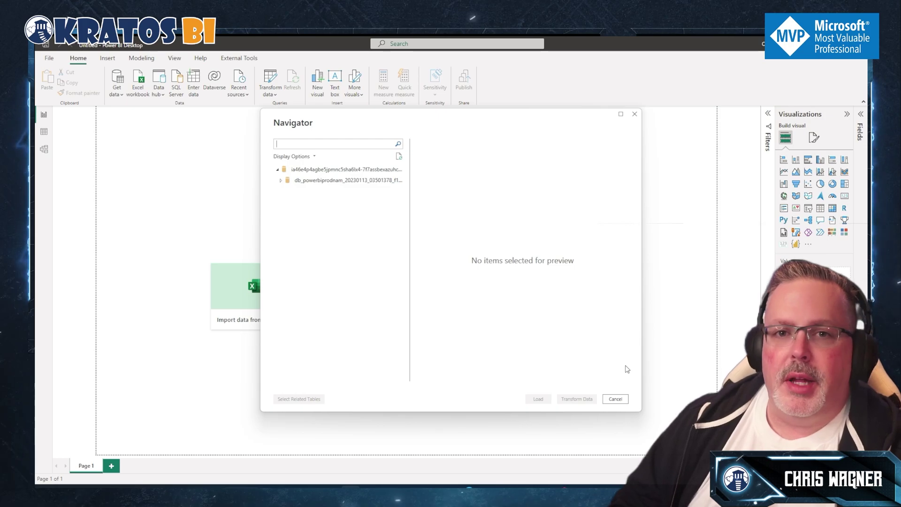
{"action": "left_click", "coordinate": [281, 181]}
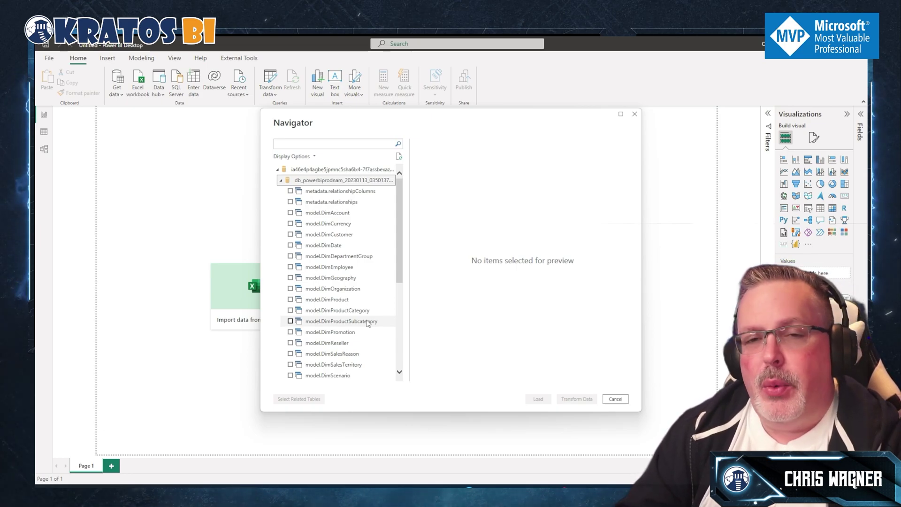
Step: Switch to the Dark PowerBI Report window and examine the relationship diagrams of Layout 3 and All tables
{"action": "key", "text": "alt+Tab"}
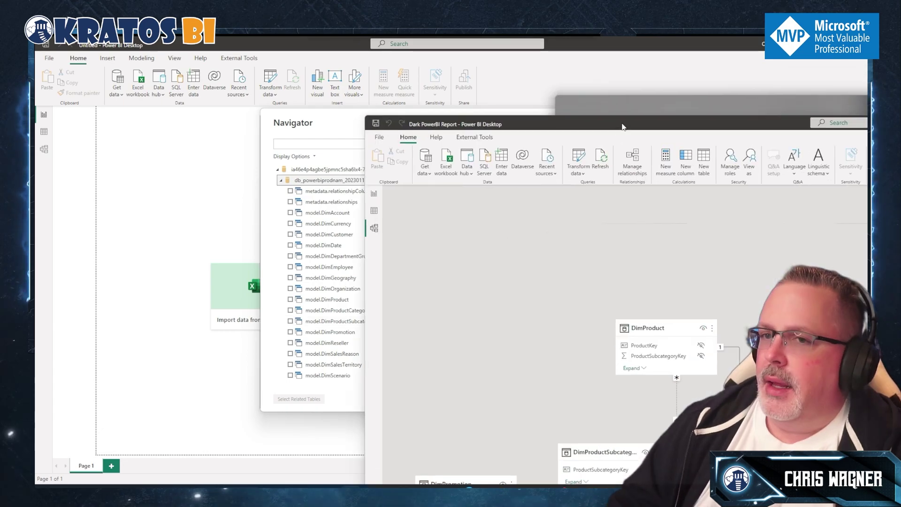
{"action": "double_click", "coordinate": [271, 74]}
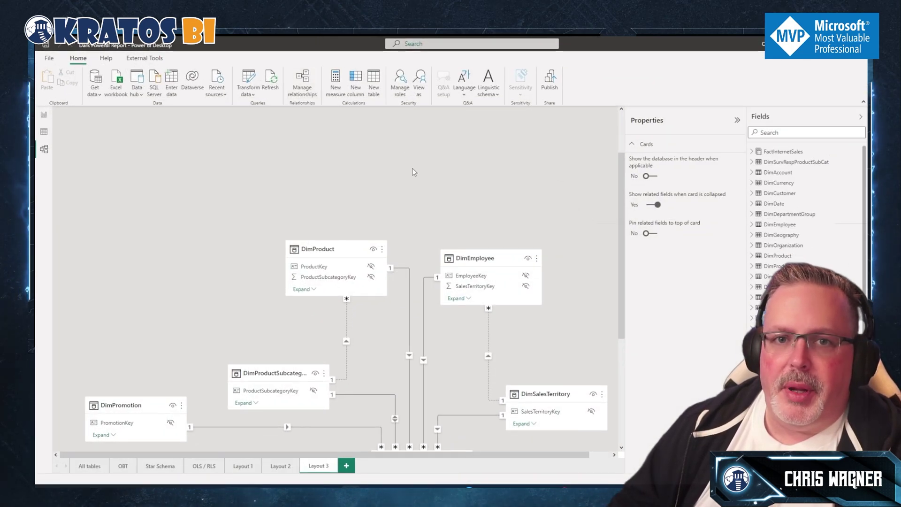
{"action": "scroll", "coordinate": [202, 266], "scroll_direction": "down", "scroll_amount": 5}
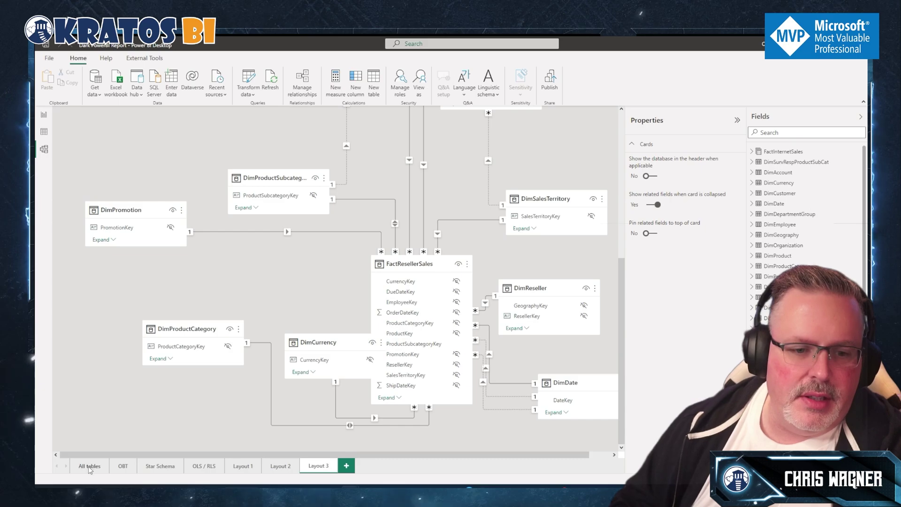
{"action": "left_click", "coordinate": [89, 467]}
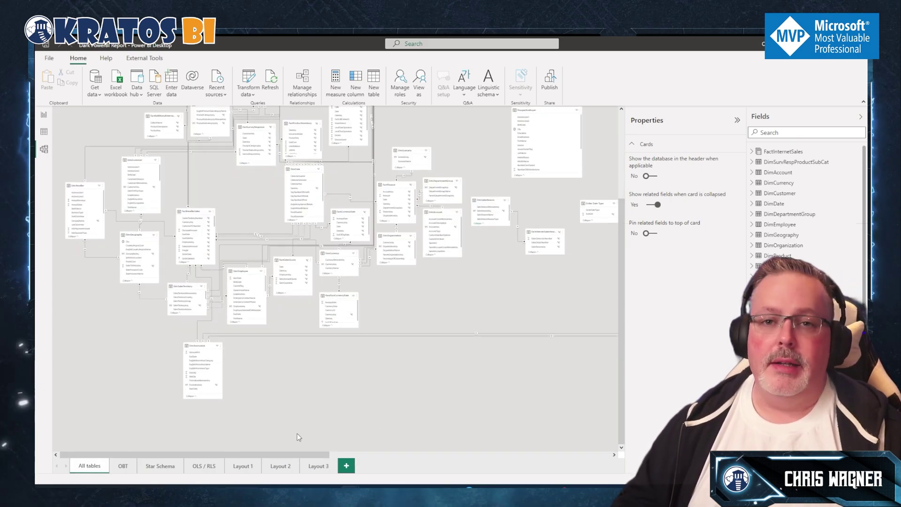
{"action": "scroll", "coordinate": [158, 231], "scroll_direction": "up", "scroll_amount": 3}
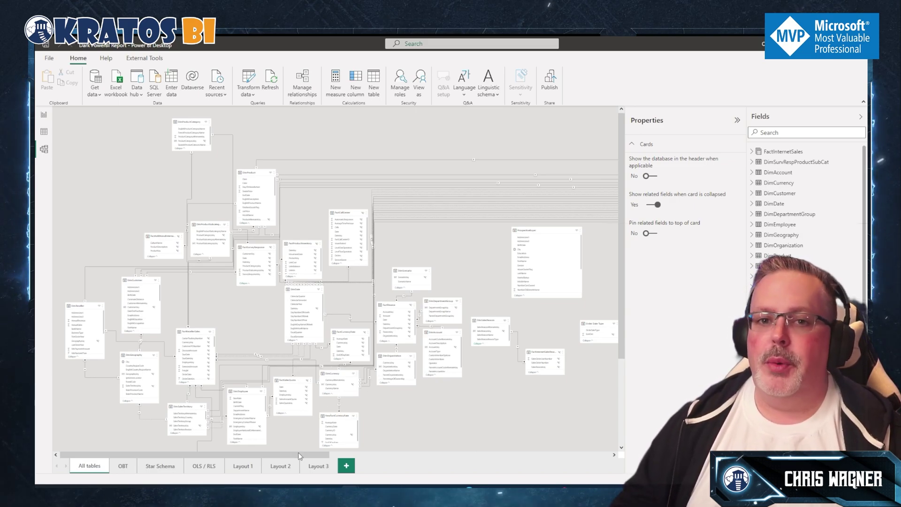
Step: Create a new diagram layout containing FactInternetSales, FactInternetSalesAGG and all tables related to FactInternetSales
{"action": "left_click", "coordinate": [346, 466]}
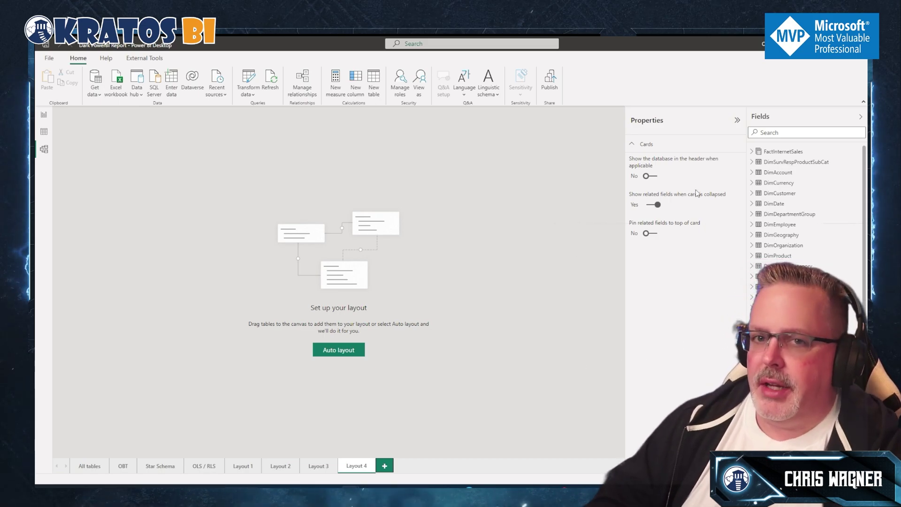
{"action": "left_click_drag", "start_coordinate": [773, 154], "coordinate": [234, 247]}
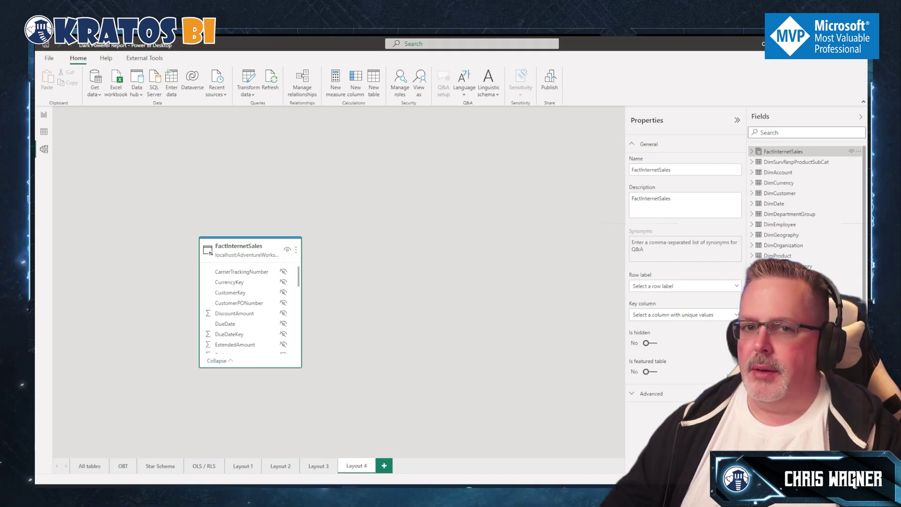
{"action": "left_click_drag", "start_coordinate": [751, 378], "coordinate": [407, 272]}
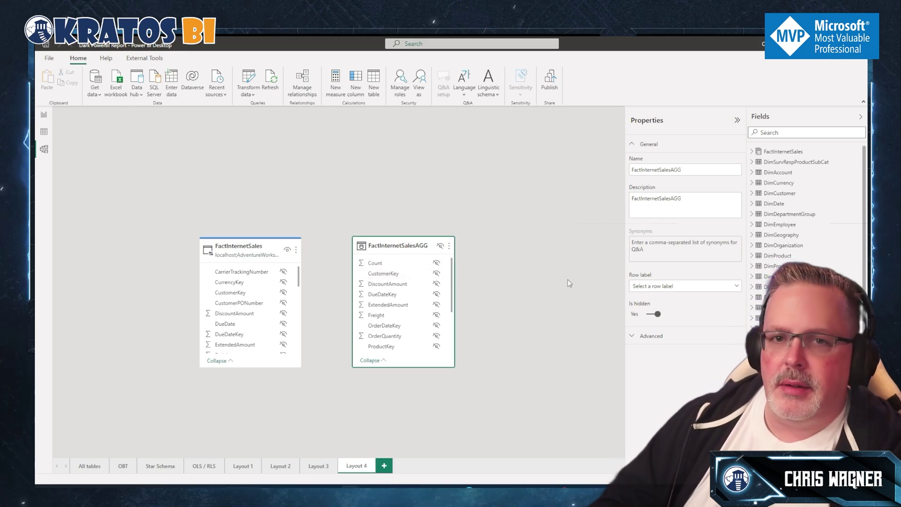
{"action": "left_click", "coordinate": [297, 255]}
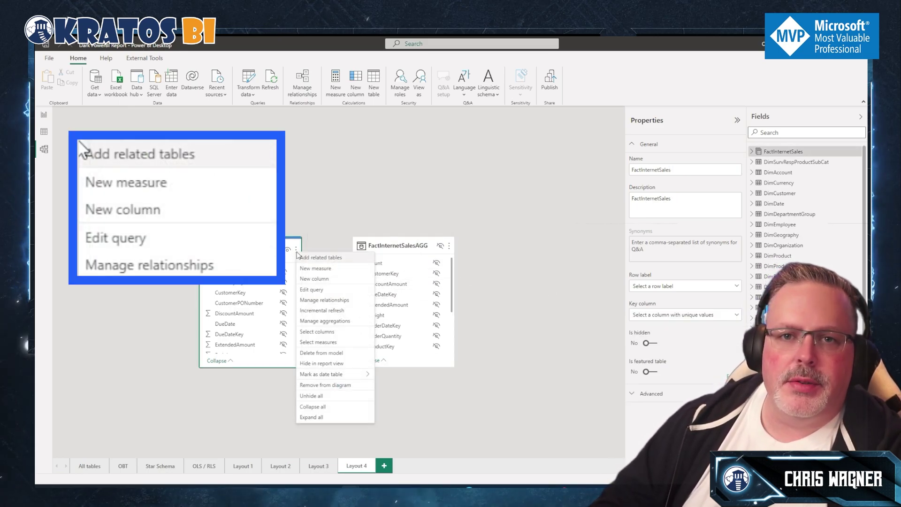
{"action": "key", "text": "Escape"}
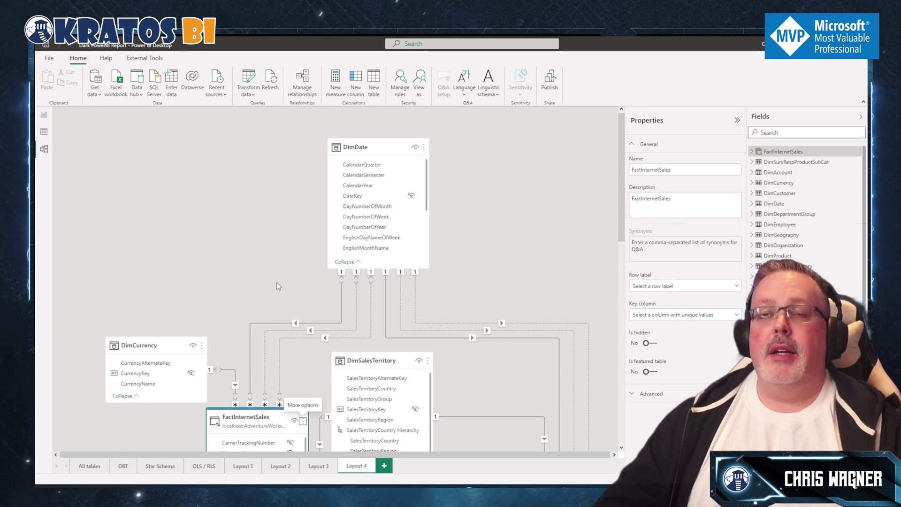
Step: Collapse the DimDate, DimCurrency, DimSalesTerritory, DimPromotion and DimCustomer cards in Layout 4 to their related fields
{"action": "left_click", "coordinate": [346, 262]}
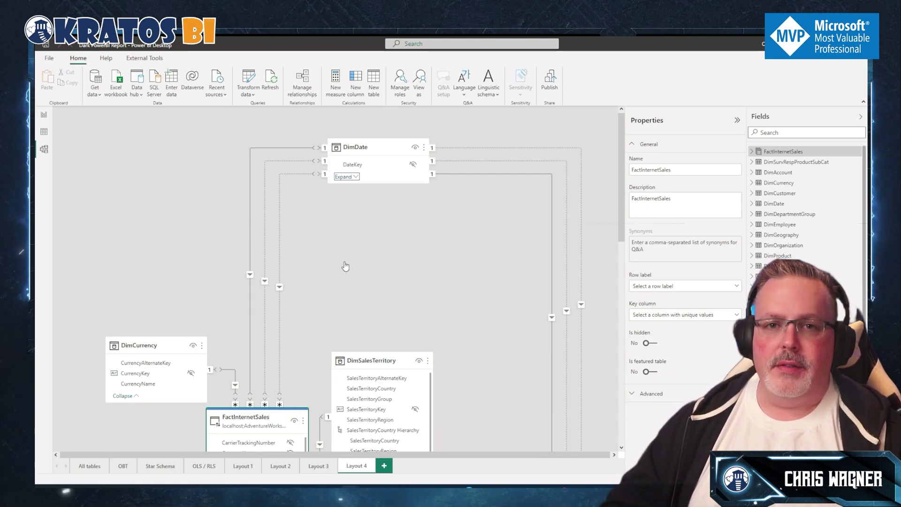
{"action": "left_click", "coordinate": [123, 395]}
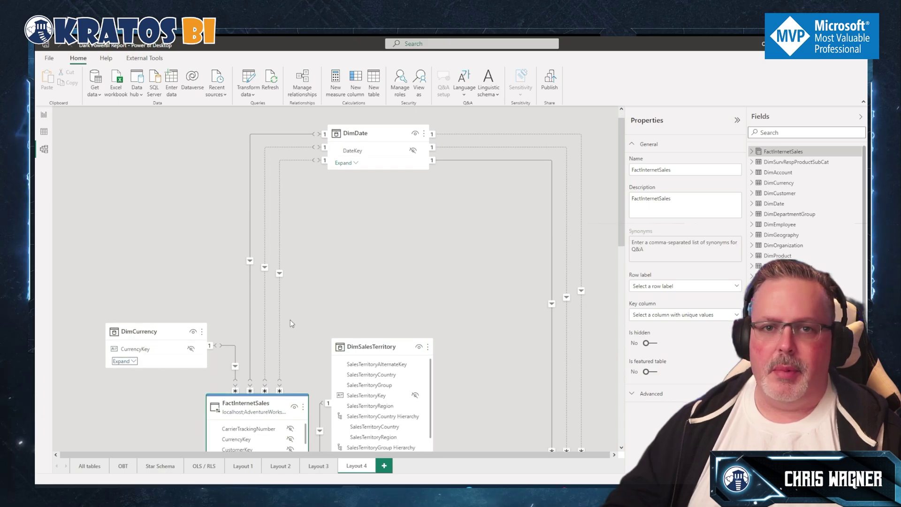
{"action": "scroll", "coordinate": [290, 320], "scroll_direction": "down", "scroll_amount": 5}
{"action": "left_click_drag", "start_coordinate": [288, 423], "coordinate": [353, 354]}
{"action": "scroll", "coordinate": [347, 360], "scroll_direction": "down", "scroll_amount": 6}
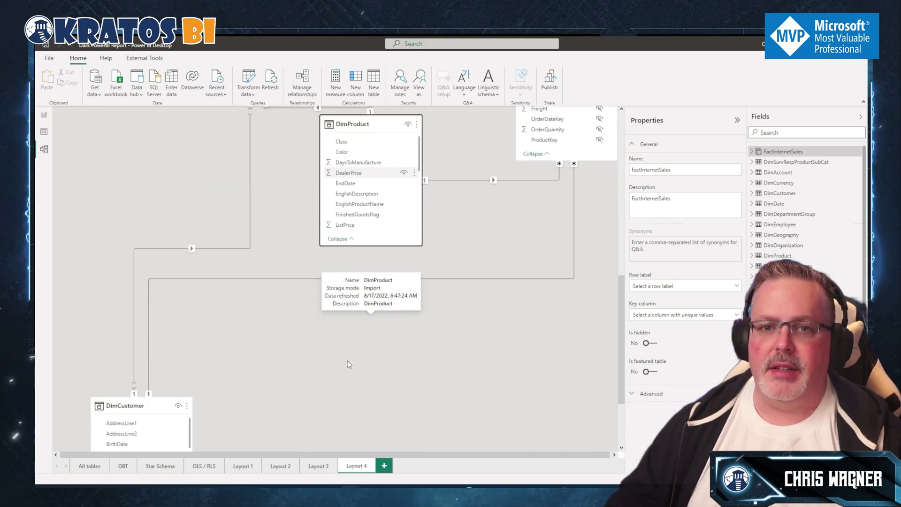
{"action": "scroll", "coordinate": [140, 398], "scroll_direction": "down", "scroll_amount": 1}
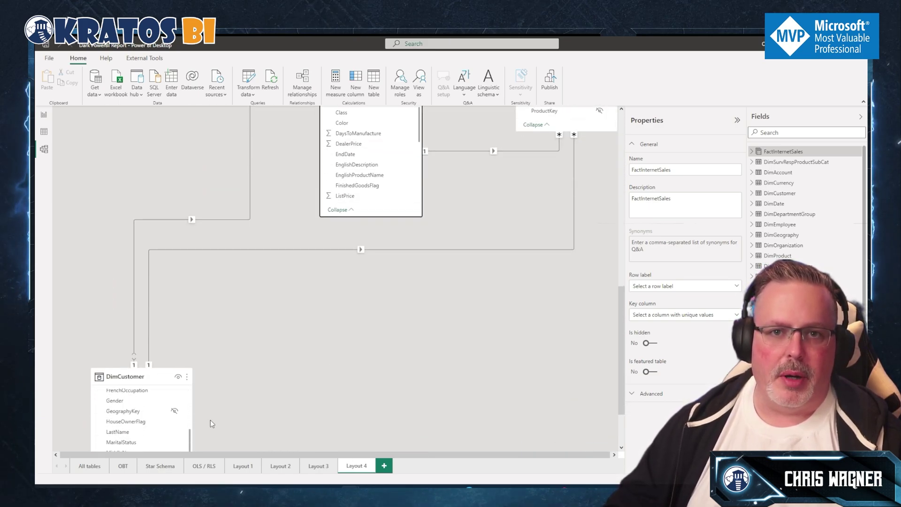
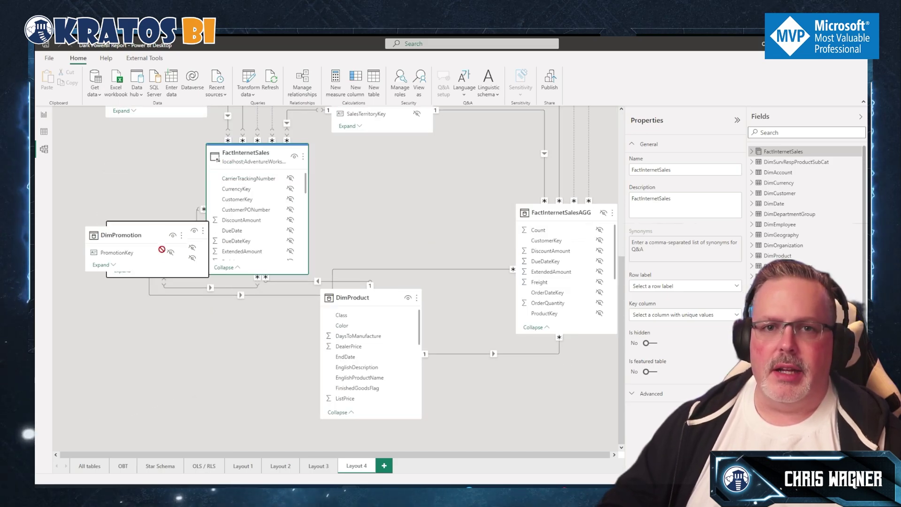
Step: Place FactInternetSalesAGG beside FactInternetSales, collapse DimProduct, and move DimProduct, DimCustomer and DimPromotion above the fact tables
{"action": "left_click_drag", "start_coordinate": [544, 212], "coordinate": [390, 163]}
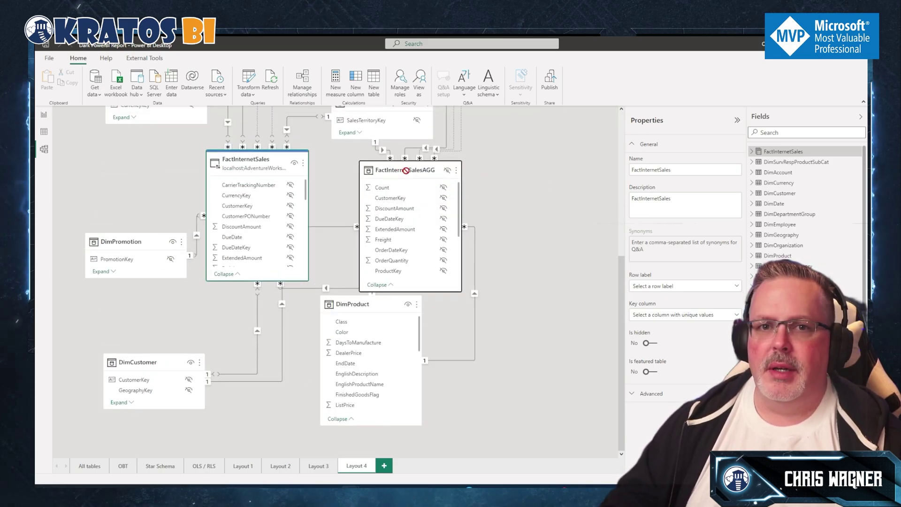
{"action": "left_click", "coordinate": [337, 418]}
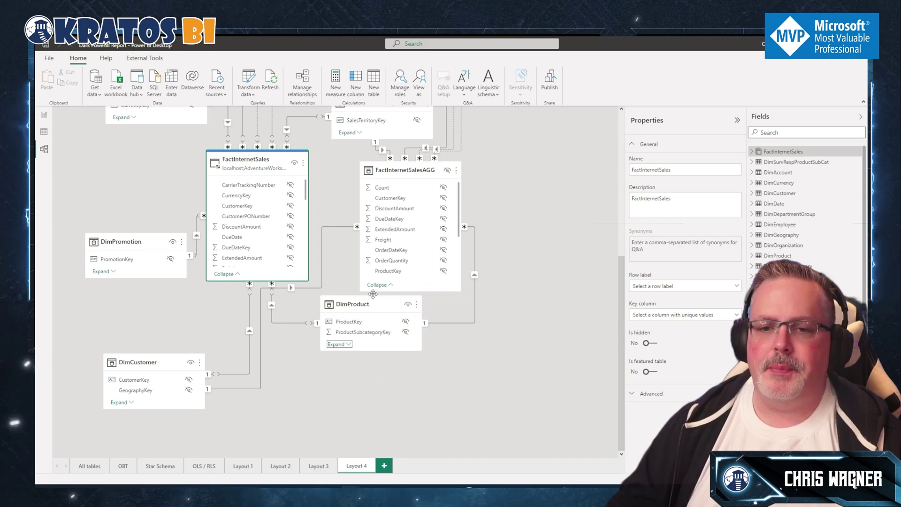
{"action": "left_click_drag", "start_coordinate": [347, 304], "coordinate": [510, 120]}
{"action": "left_click_drag", "start_coordinate": [158, 382], "coordinate": [343, 148]}
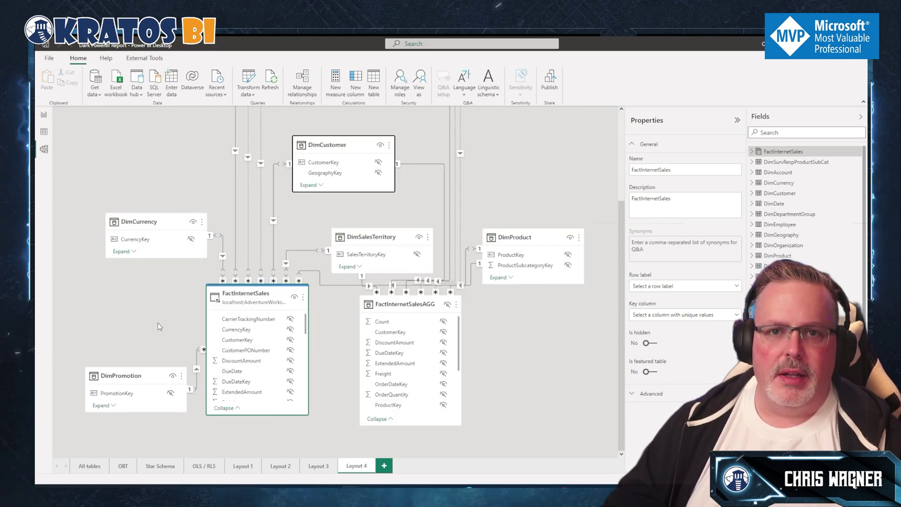
{"action": "left_click_drag", "start_coordinate": [140, 370], "coordinate": [157, 134]}
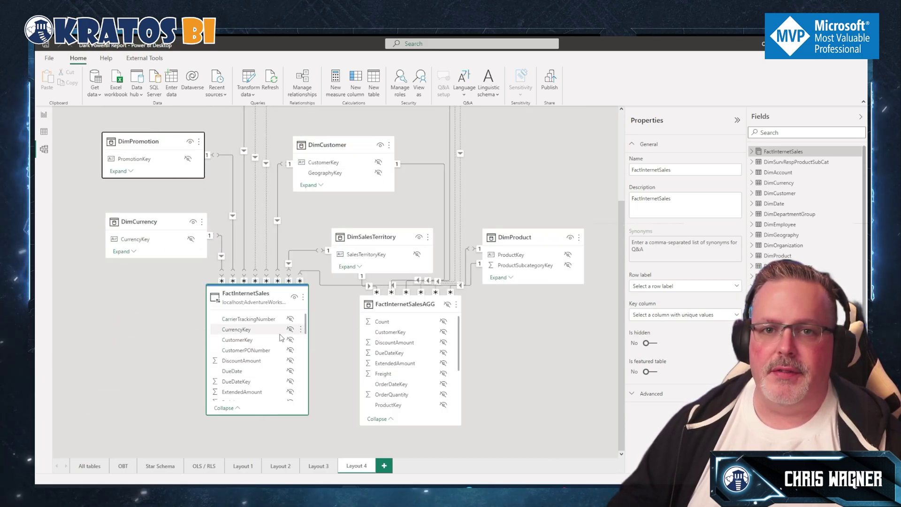
Step: Collapse both fact table cards and spread the promotion, currency, customer, sales territory and product tables around DimDate above them
{"action": "left_click", "coordinate": [229, 409]}
{"action": "left_click", "coordinate": [379, 418]}
{"action": "scroll", "coordinate": [516, 369], "scroll_direction": "up", "scroll_amount": 3}
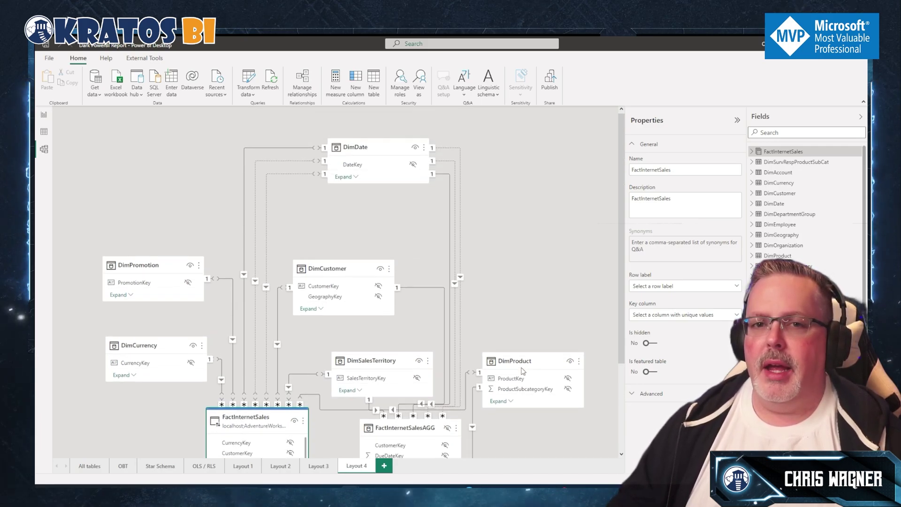
{"action": "left_click_drag", "start_coordinate": [160, 265], "coordinate": [232, 153]}
{"action": "left_click_drag", "start_coordinate": [141, 345], "coordinate": [121, 149]}
{"action": "left_click_drag", "start_coordinate": [328, 268], "coordinate": [222, 225]}
{"action": "left_click_drag", "start_coordinate": [383, 355], "coordinate": [370, 214]}
{"action": "left_click_drag", "start_coordinate": [525, 360], "coordinate": [514, 165]}
{"action": "scroll", "coordinate": [514, 165], "scroll_direction": "down", "scroll_amount": 1}
{"action": "left_click", "coordinate": [520, 286]}
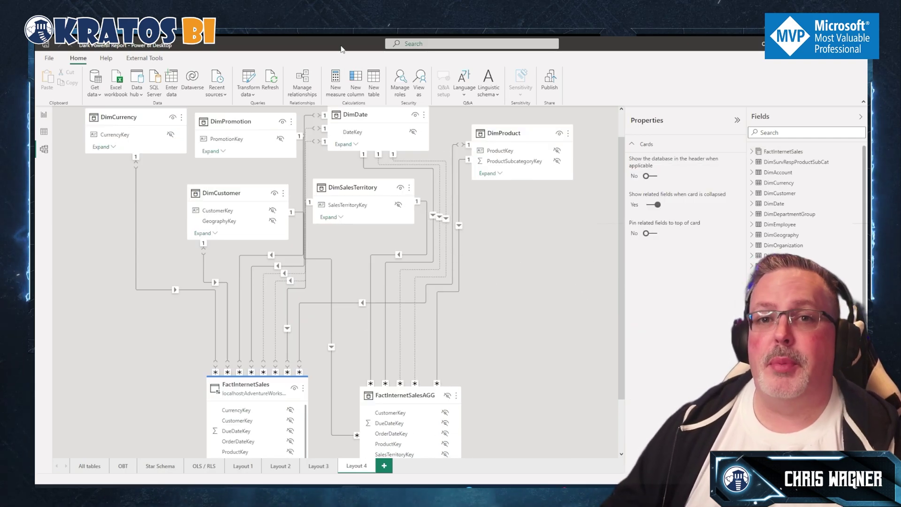
Step: In the untitled report, select datamart tables FactInternetSales, FactInternetSalesAGG, DimCurrency, DimCustomer, DimDate, DimProduct, DimPromotion and DimSalesTerritory
{"action": "left_click_drag", "start_coordinate": [341, 48], "coordinate": [900, 244]}
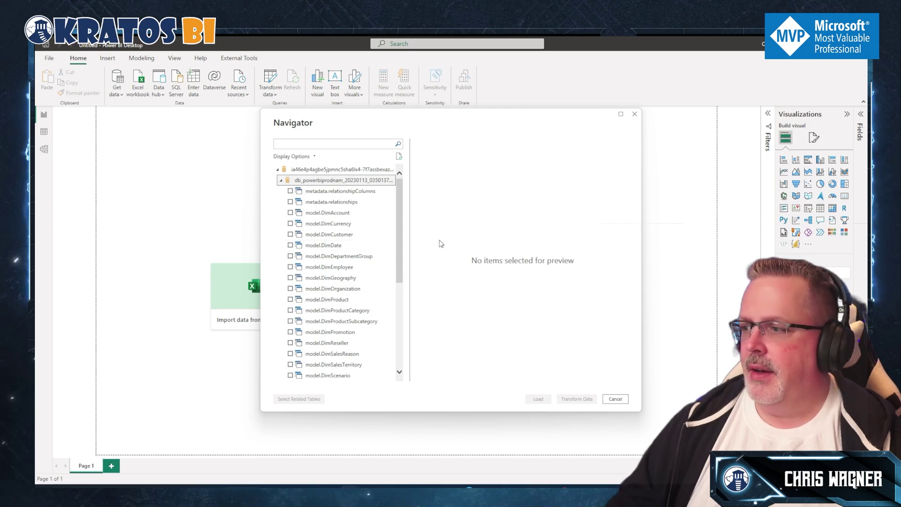
{"action": "scroll", "coordinate": [305, 323], "scroll_direction": "down", "scroll_amount": 3}
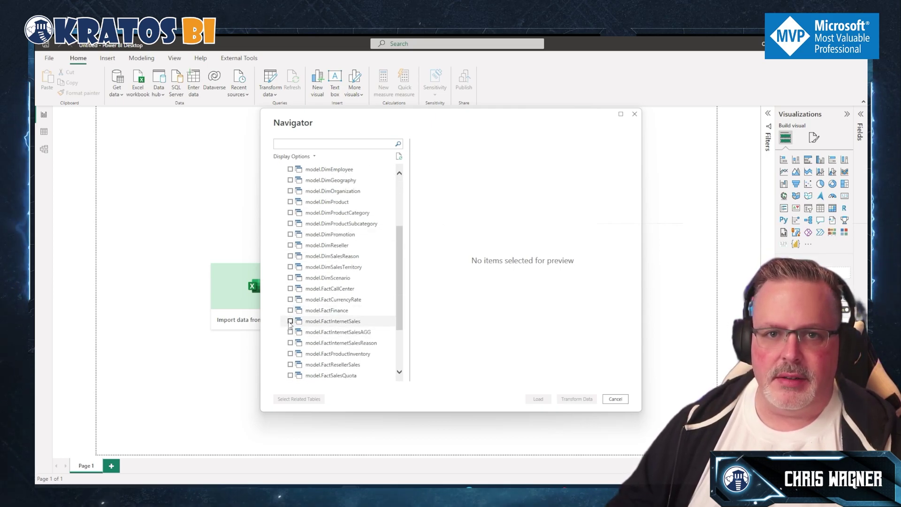
{"action": "left_click", "coordinate": [290, 331]}
{"action": "scroll", "coordinate": [305, 282], "scroll_direction": "up", "scroll_amount": 5}
{"action": "left_click", "coordinate": [290, 223]}
{"action": "left_click", "coordinate": [290, 234]}
{"action": "left_click", "coordinate": [290, 244]}
{"action": "left_click", "coordinate": [290, 299]}
{"action": "scroll", "coordinate": [300, 301], "scroll_direction": "down", "scroll_amount": 2}
{"action": "left_click", "coordinate": [290, 256]}
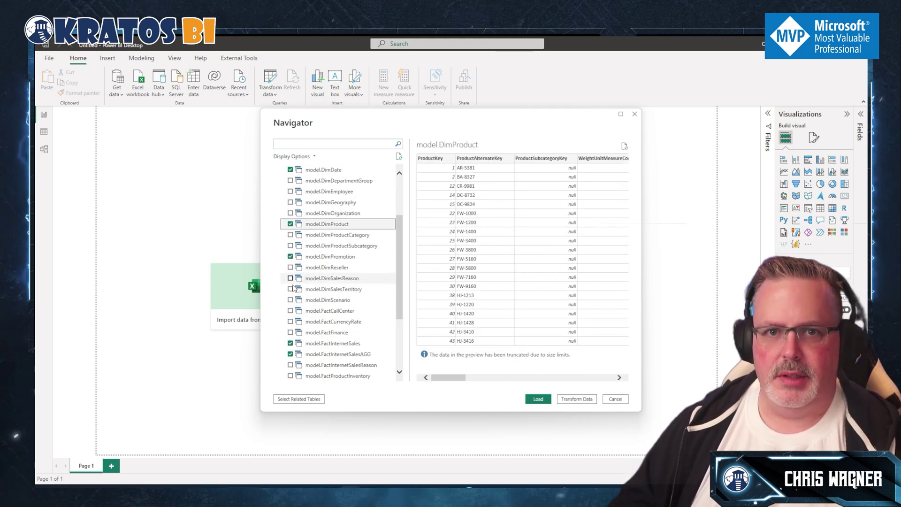
{"action": "left_click", "coordinate": [290, 289]}
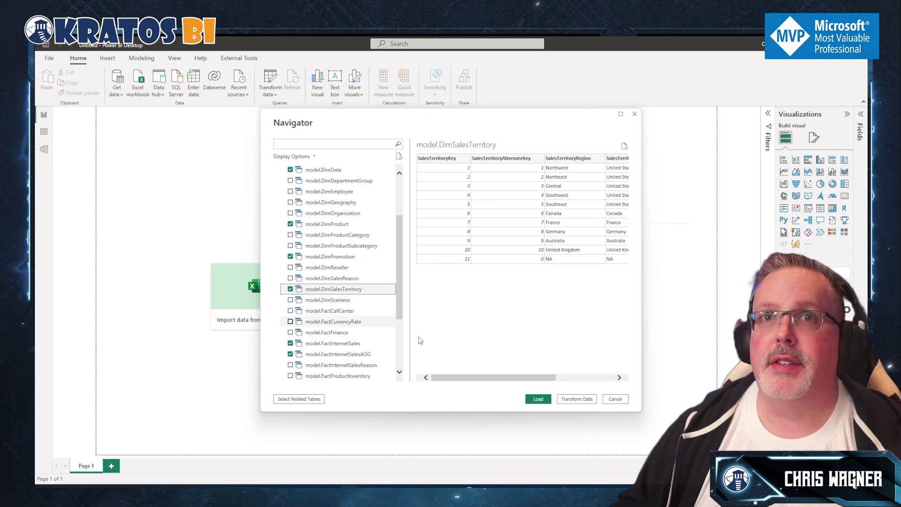
Step: Load the selected datamart tables in Import mode and show their model diagram
{"action": "left_click", "coordinate": [537, 399]}
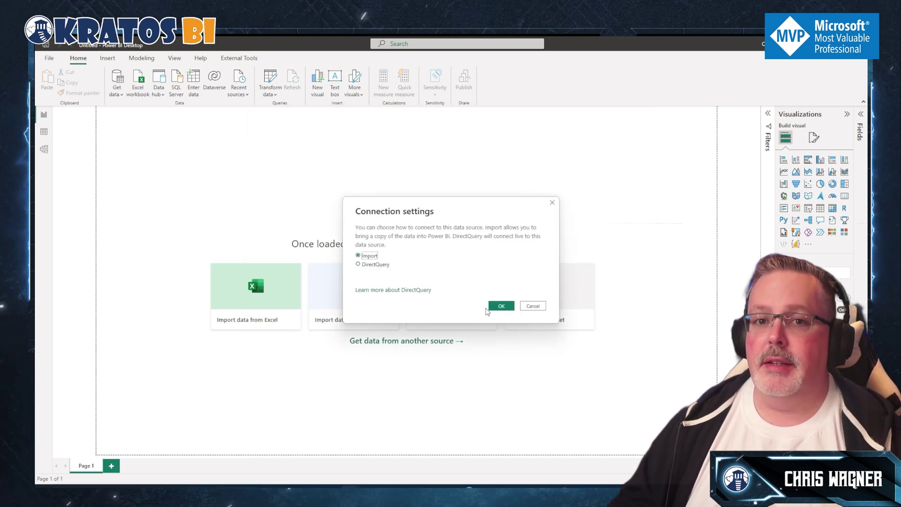
{"action": "left_click", "coordinate": [500, 306]}
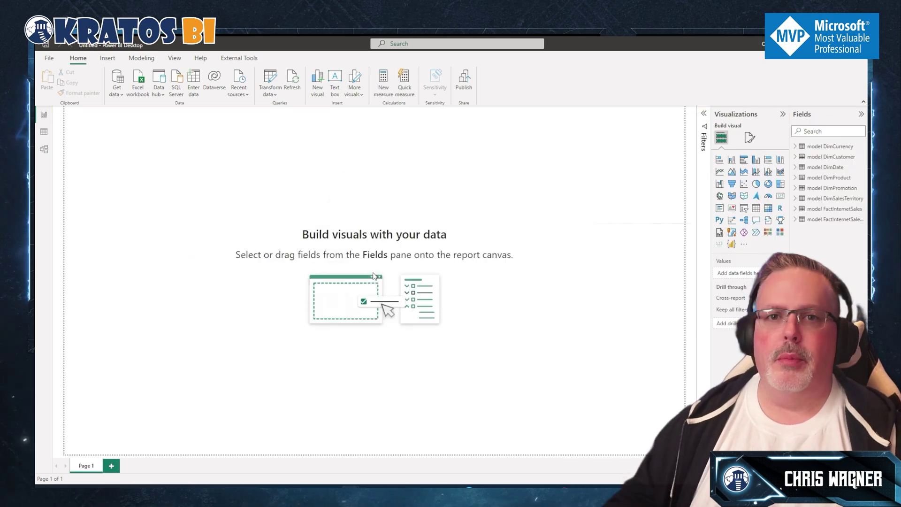
{"action": "left_click", "coordinate": [43, 148]}
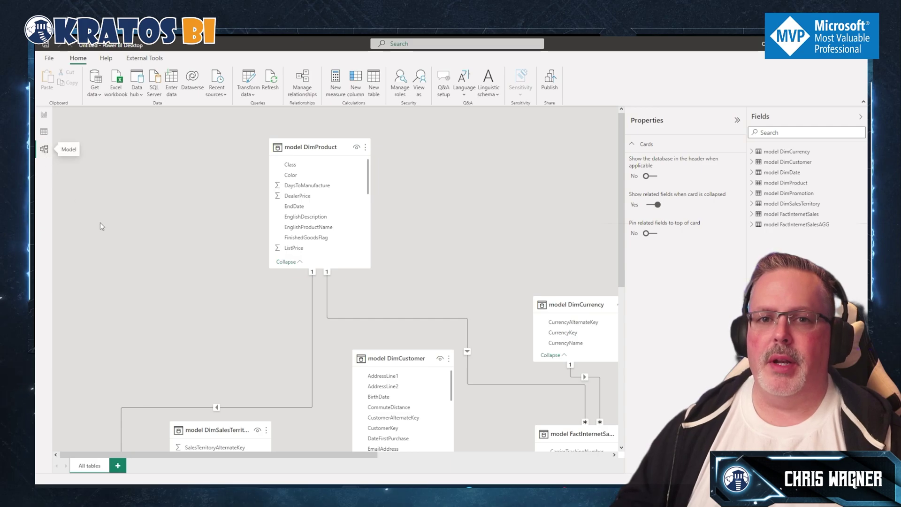
Step: Move the DimCustomer, FactInternetSales, DimCurrency and DimDate tables closer together in the All tables diagram
{"action": "scroll", "coordinate": [305, 314], "scroll_direction": "down", "scroll_amount": 5}
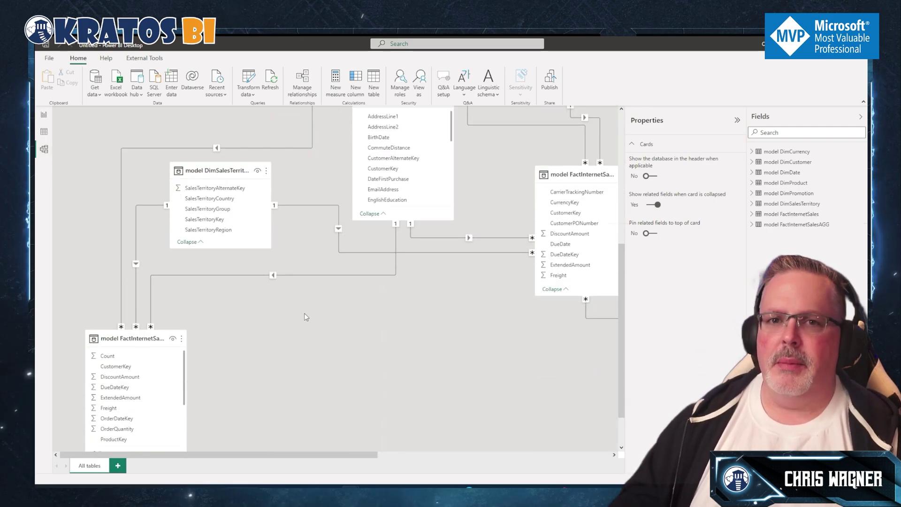
{"action": "scroll", "coordinate": [327, 304], "scroll_direction": "down", "scroll_amount": 1}
{"action": "scroll", "coordinate": [329, 305], "scroll_direction": "up", "scroll_amount": 4}
{"action": "scroll", "coordinate": [331, 305], "scroll_direction": "down", "scroll_amount": 1}
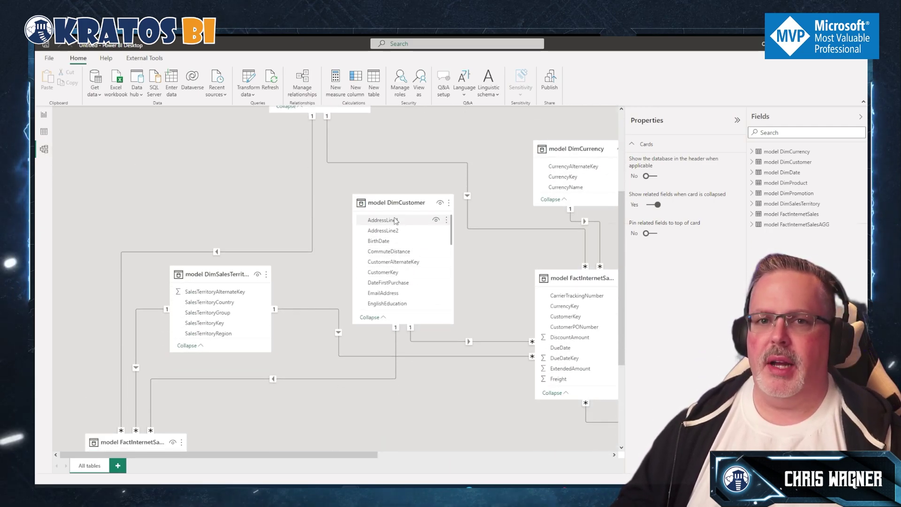
{"action": "left_click_drag", "start_coordinate": [390, 206], "coordinate": [199, 146]}
{"action": "left_click_drag", "start_coordinate": [579, 277], "coordinate": [348, 259]}
{"action": "left_click_drag", "start_coordinate": [577, 148], "coordinate": [470, 114]}
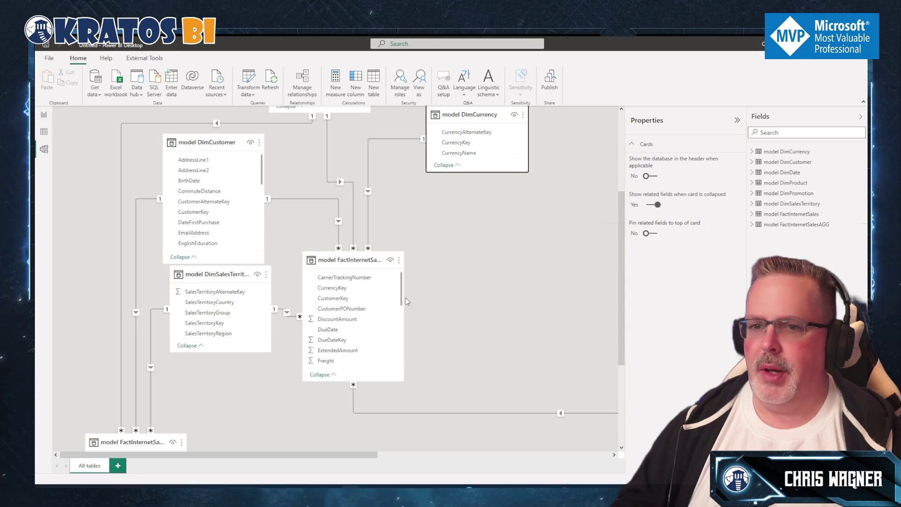
{"action": "left_click_drag", "start_coordinate": [284, 453], "coordinate": [477, 456]}
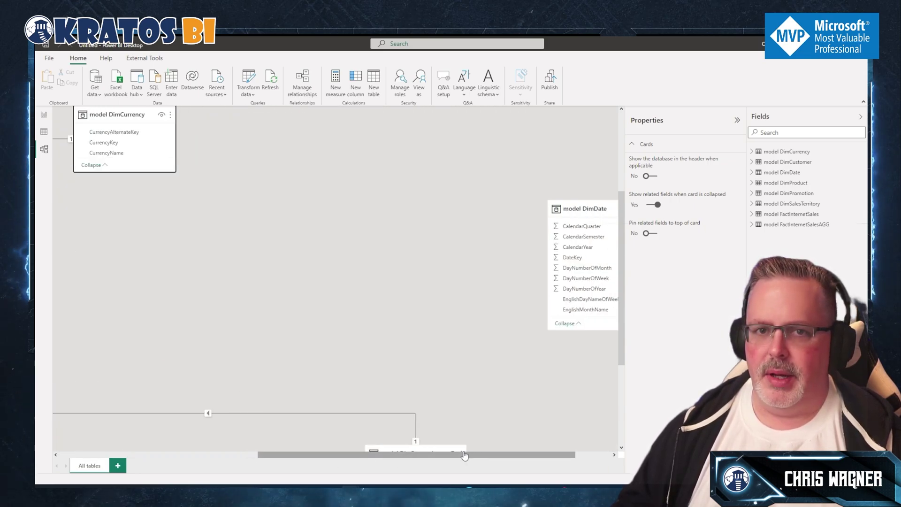
{"action": "left_click_drag", "start_coordinate": [584, 208], "coordinate": [338, 161]}
{"action": "scroll", "coordinate": [401, 286], "scroll_direction": "down", "scroll_amount": 2}
{"action": "scroll", "coordinate": [404, 284], "scroll_direction": "down", "scroll_amount": 2}
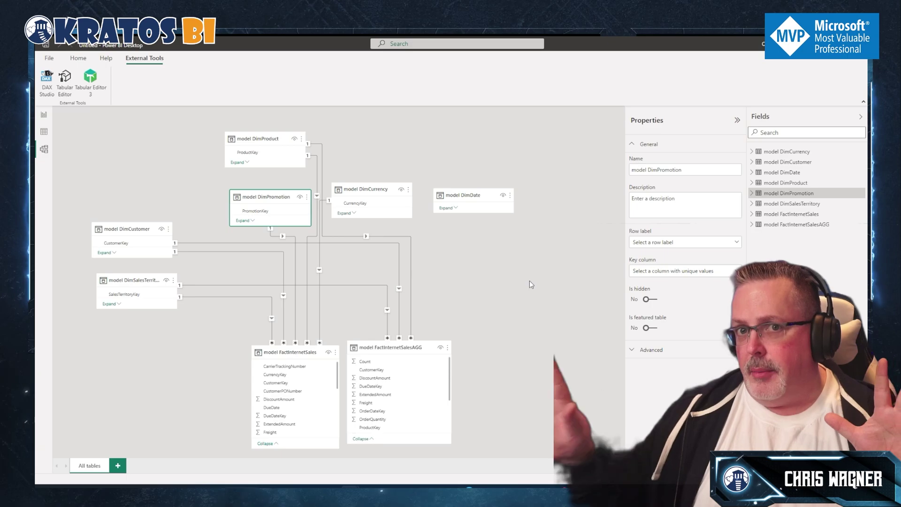
Step: Expand DimDate, move it above the fact tables, and line up the other dimension tables to the left of them
{"action": "left_click", "coordinate": [446, 208]}
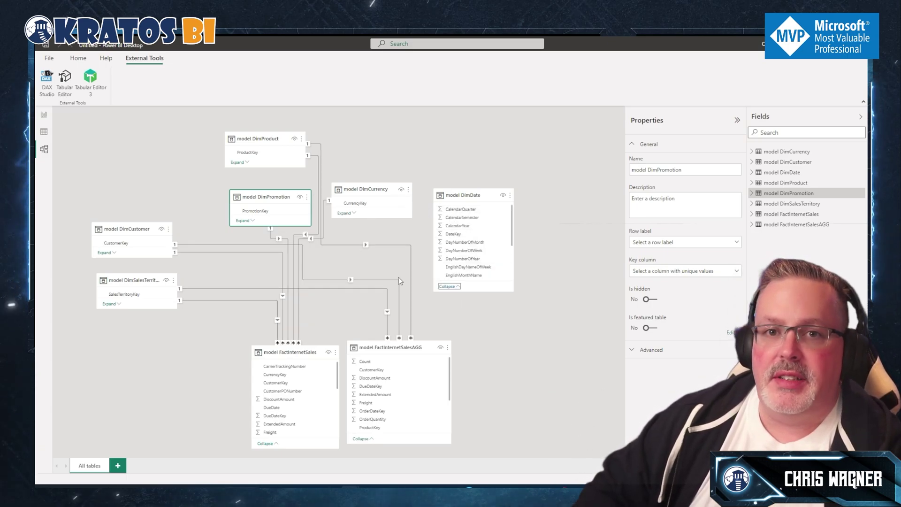
{"action": "left_click_drag", "start_coordinate": [371, 190], "coordinate": [138, 358]}
{"action": "left_click_drag", "start_coordinate": [151, 304], "coordinate": [150, 333]}
{"action": "left_click_drag", "start_coordinate": [141, 237], "coordinate": [143, 257]}
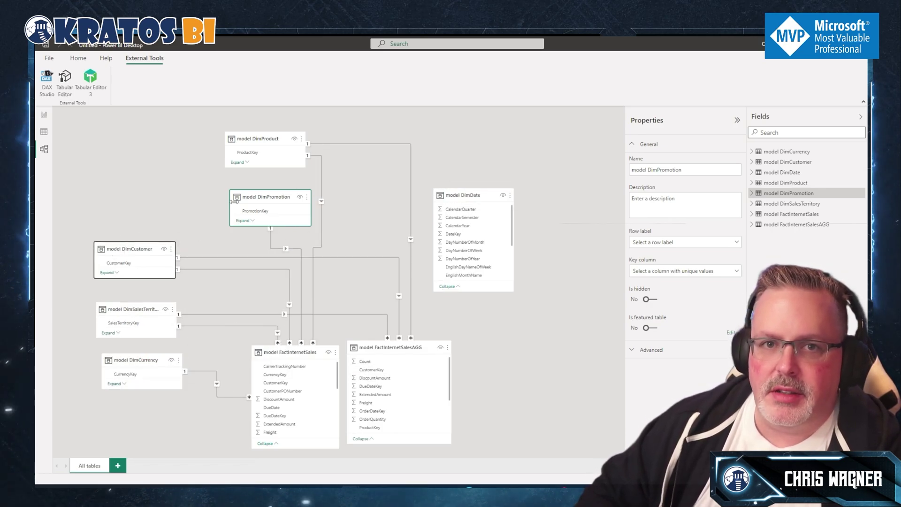
{"action": "left_click_drag", "start_coordinate": [281, 207], "coordinate": [155, 200]}
{"action": "left_click_drag", "start_coordinate": [272, 150], "coordinate": [206, 150]}
{"action": "left_click_drag", "start_coordinate": [478, 188], "coordinate": [476, 163]}
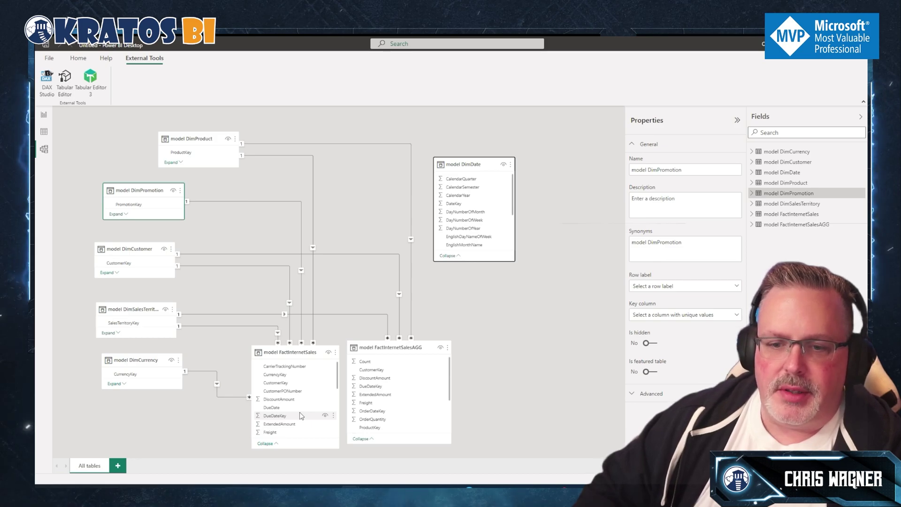
Step: Relate FactInternetSales OrderDateKey and FactInternetSalesAGG OrderDateKey and DueDateKey to DateKey in DimDate
{"action": "scroll", "coordinate": [305, 408], "scroll_direction": "down", "scroll_amount": 3}
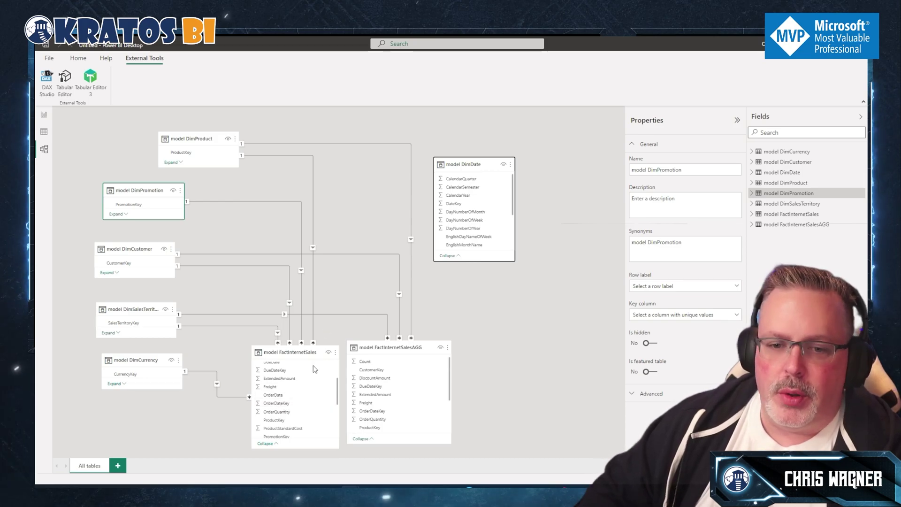
{"action": "left_click_drag", "start_coordinate": [276, 406], "coordinate": [448, 207]}
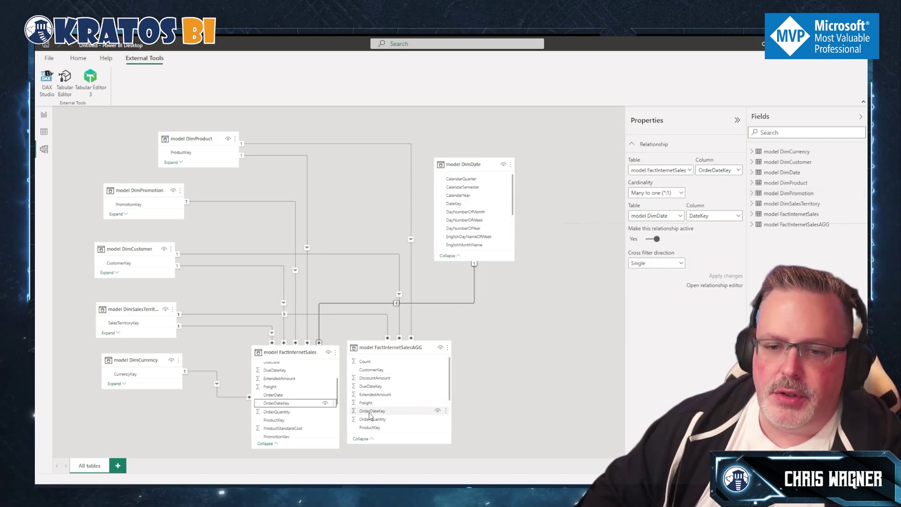
{"action": "left_click_drag", "start_coordinate": [371, 411], "coordinate": [453, 203]}
{"action": "left_click_drag", "start_coordinate": [371, 389], "coordinate": [453, 203]}
Step: Relate ShipDateKey in FactInternetSalesAGG and ShipDate in FactInternetSales to DateKey in DimDate
{"action": "scroll", "coordinate": [385, 408], "scroll_direction": "down", "scroll_amount": 3}
{"action": "scroll", "coordinate": [385, 412], "scroll_direction": "down", "scroll_amount": 1}
{"action": "left_click_drag", "start_coordinate": [370, 404], "coordinate": [454, 206]}
{"action": "scroll", "coordinate": [296, 399], "scroll_direction": "down", "scroll_amount": 3}
{"action": "left_click_drag", "start_coordinate": [272, 407], "coordinate": [453, 205]}
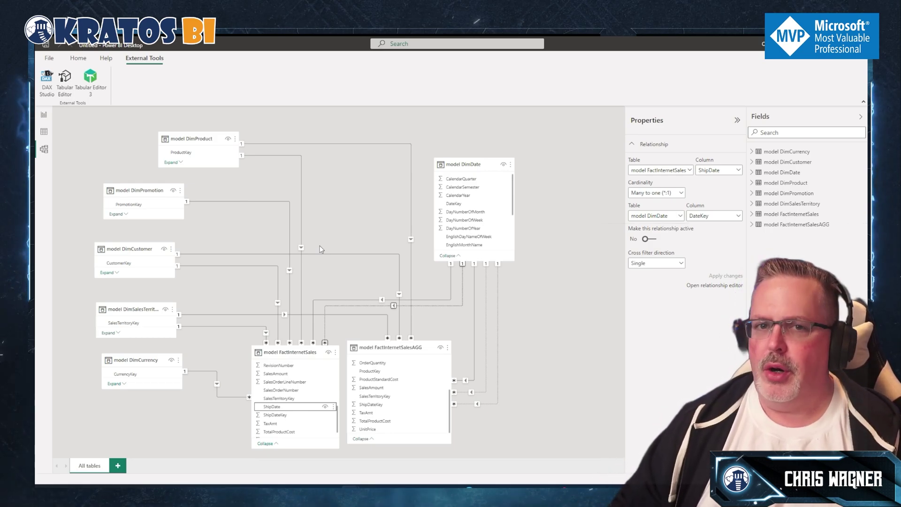
Step: Open the Power Query Editor and rename the first fact table's query as FactInternetSales
{"action": "left_click", "coordinate": [78, 58]}
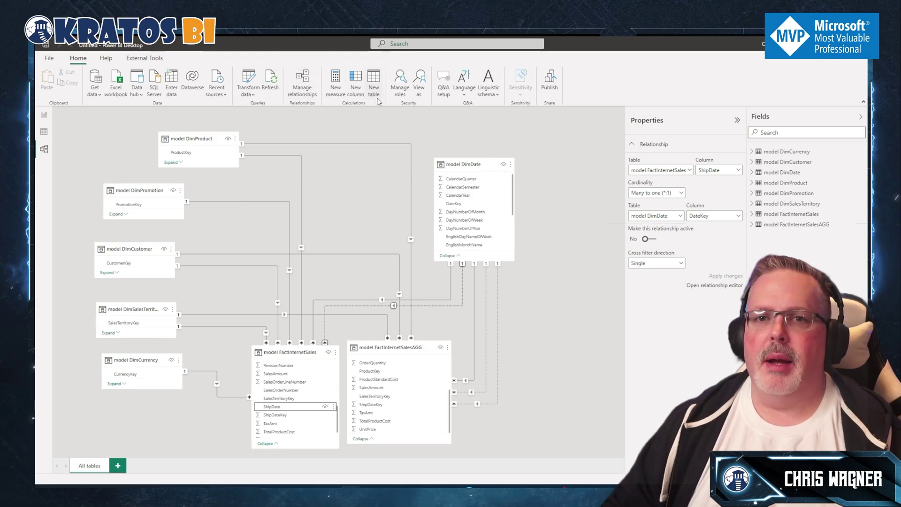
{"action": "left_click", "coordinate": [250, 79]}
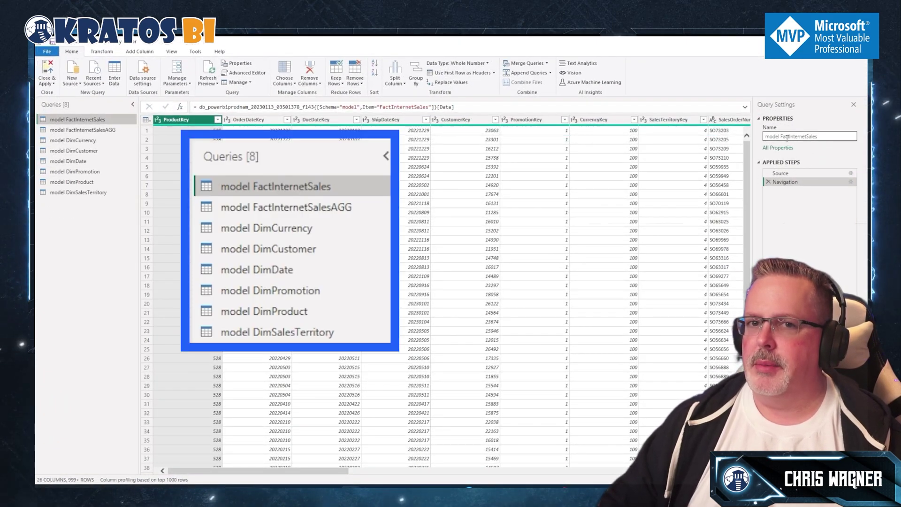
{"action": "double_click", "coordinate": [771, 136]}
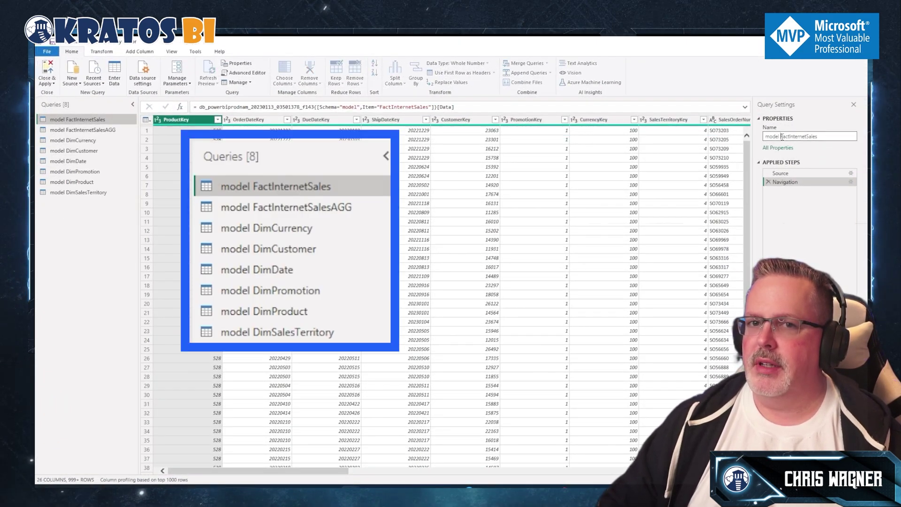
{"action": "key", "text": "Delete"}
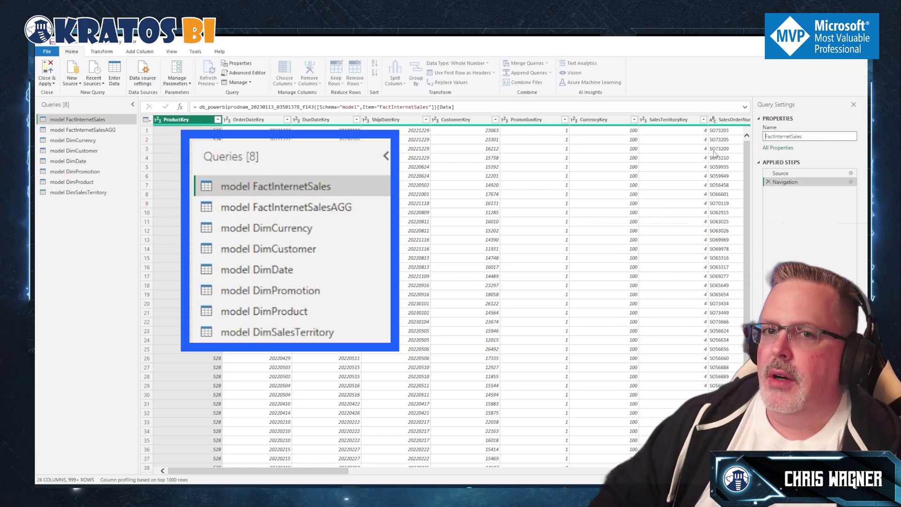
Step: Remove the "model" prefix from the FactInternetSalesAGG, DimCurrency and DimCustomer query names
{"action": "left_click", "coordinate": [111, 131]}
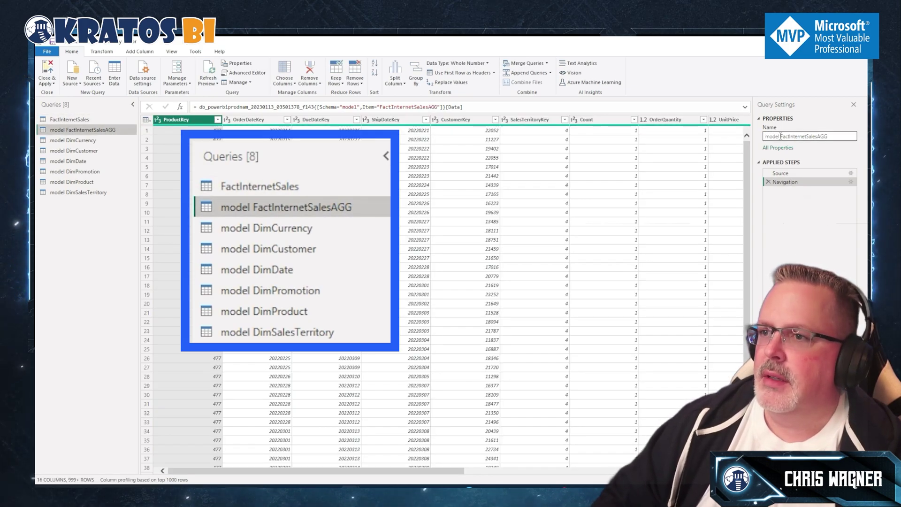
{"action": "left_click_drag", "start_coordinate": [780, 137], "coordinate": [776, 137]}
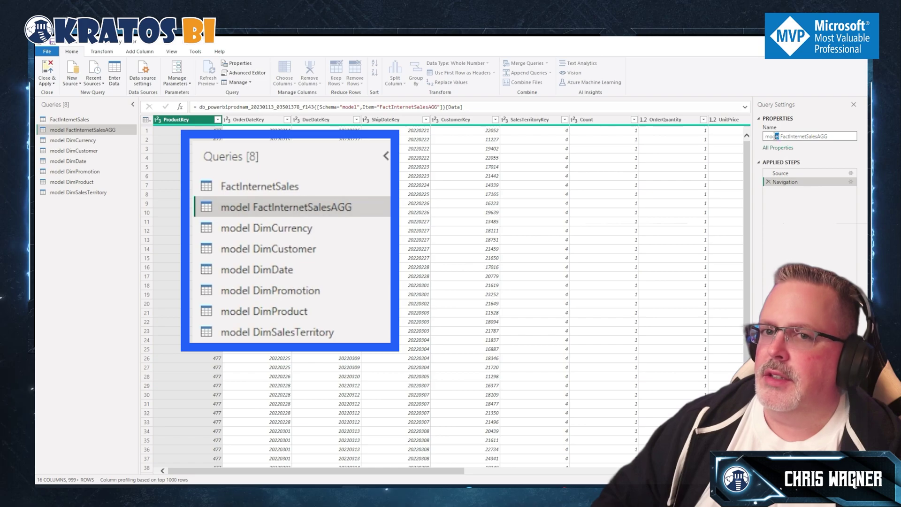
{"action": "key", "text": "Delete"}
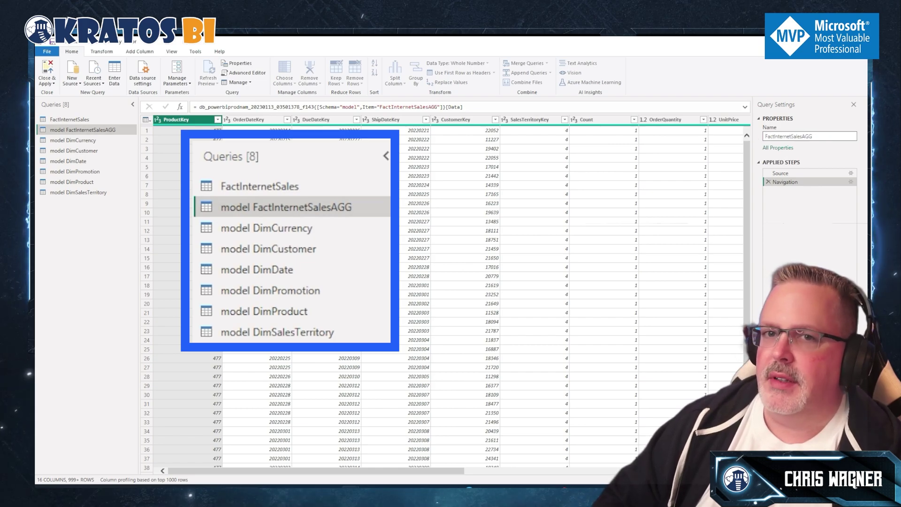
{"action": "left_click", "coordinate": [87, 140]}
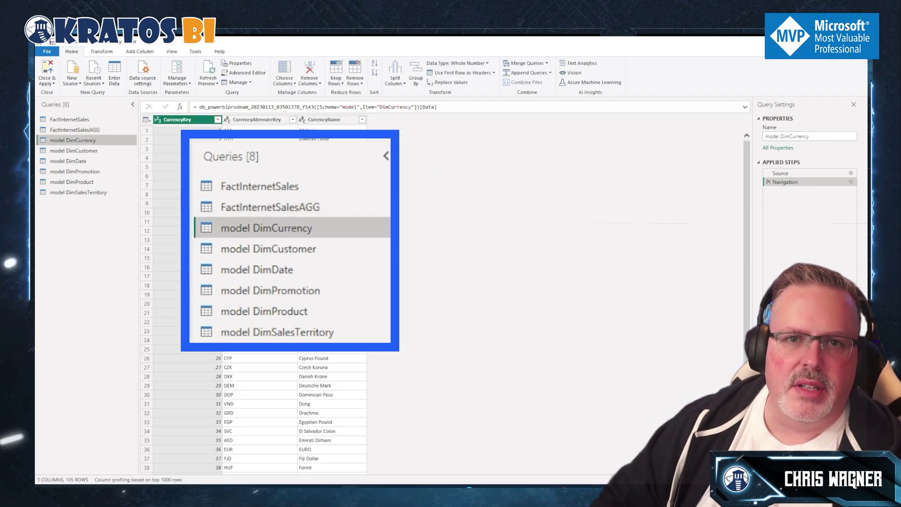
{"action": "key", "text": "Delete"}
{"action": "left_click", "coordinate": [73, 150]}
{"action": "key", "text": "Delete"}
Step: Remove the "model" prefix from the DimDate, DimProduct, DimPromotion and DimSalesTerritory query names and return to the model diagram
{"action": "left_click", "coordinate": [68, 161]}
{"action": "key", "text": "Delete"}
{"action": "left_click", "coordinate": [75, 171]}
{"action": "left_click", "coordinate": [71, 181]}
{"action": "left_click", "coordinate": [75, 171]}
{"action": "double_click", "coordinate": [772, 136]}
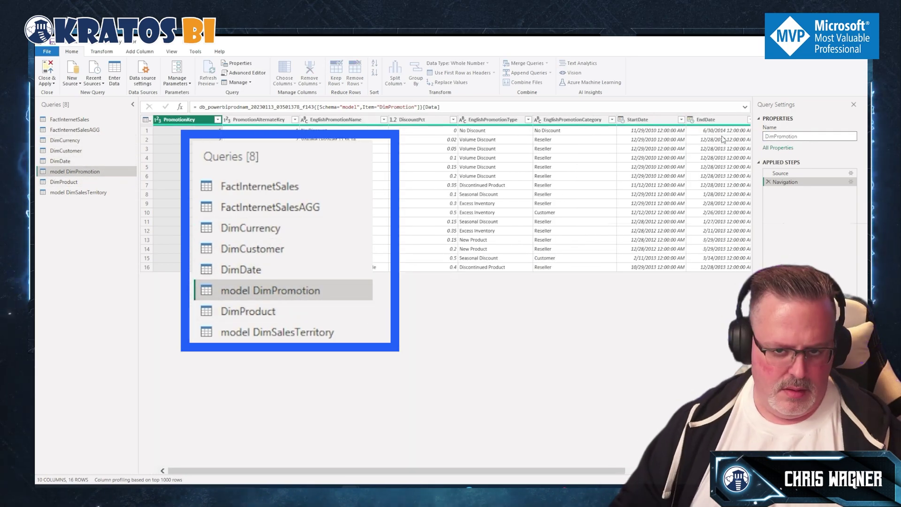
{"action": "left_click", "coordinate": [78, 192]}
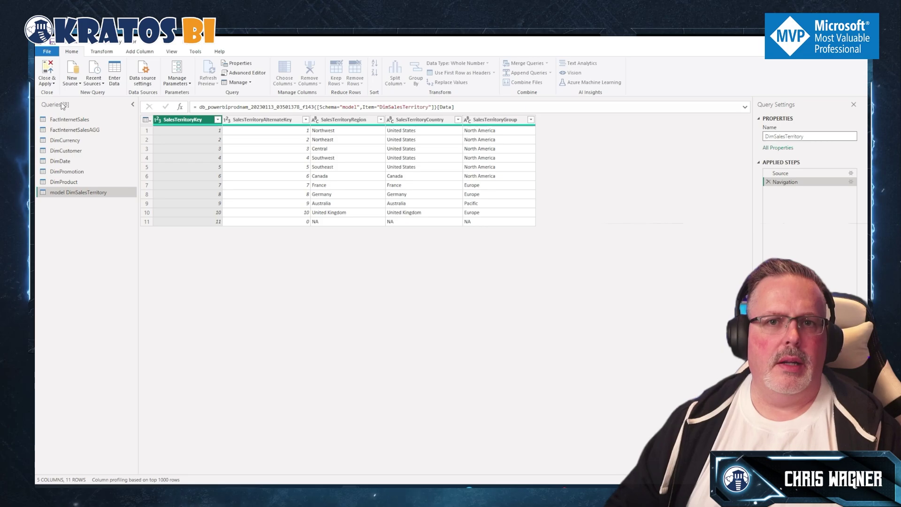
{"action": "key", "text": "Return"}
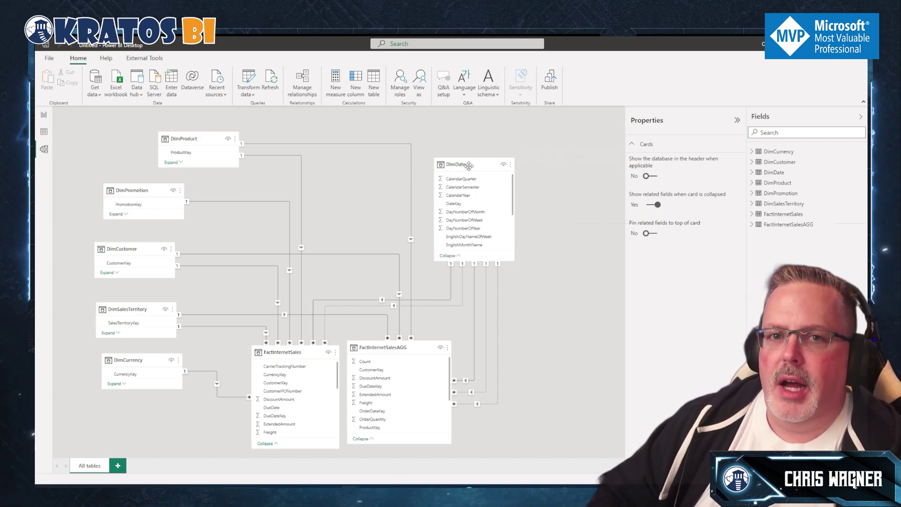
Step: Move FactInternetSalesAGG beneath DimDate and shift FactInternetSales slightly upward in the model diagram
{"action": "mouse_move", "coordinate": [172, 203]}
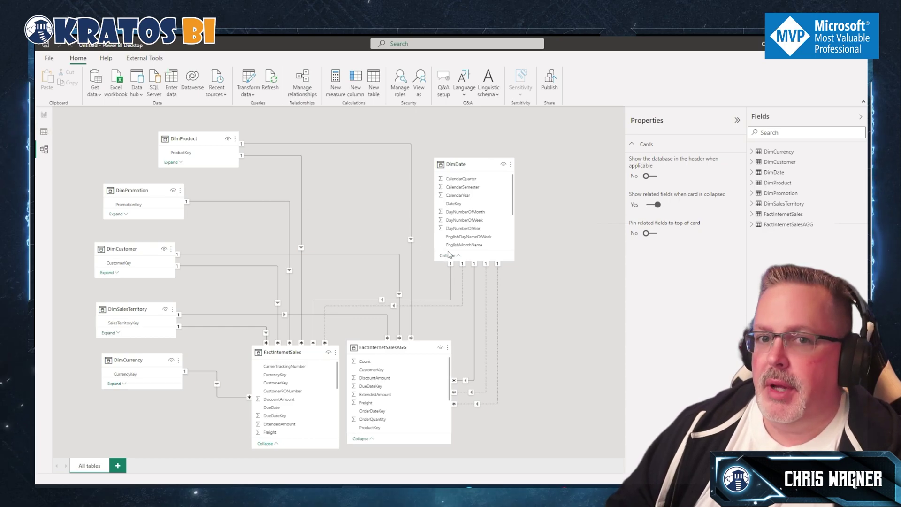
{"action": "left_click_drag", "start_coordinate": [396, 348], "coordinate": [514, 322]}
{"action": "left_click_drag", "start_coordinate": [299, 351], "coordinate": [298, 310]}
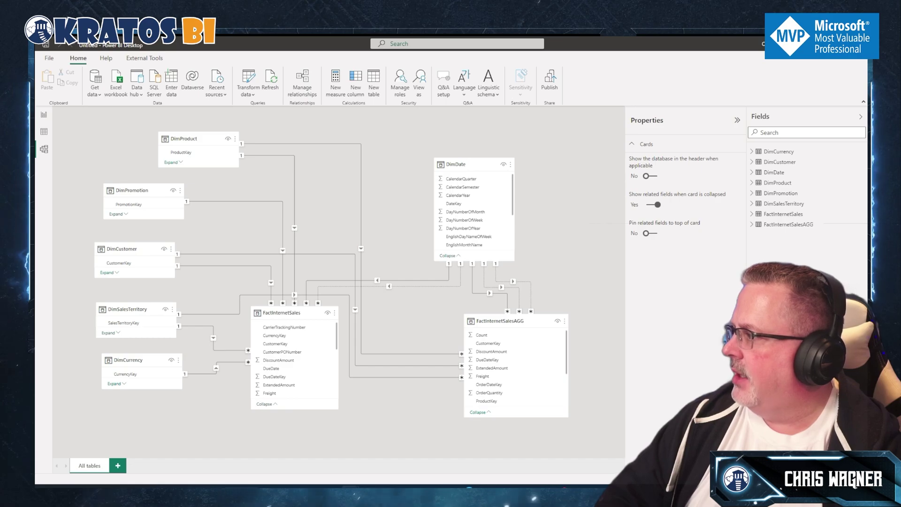
Step: Create SUM measures in FactInternetSales by pasting prepared formulas, from Internet Sales Amt = SUM(FactInternetSales[SalesAmount]) through Internet Sales Unit Price Discount Pct
{"action": "left_click", "coordinate": [792, 214]}
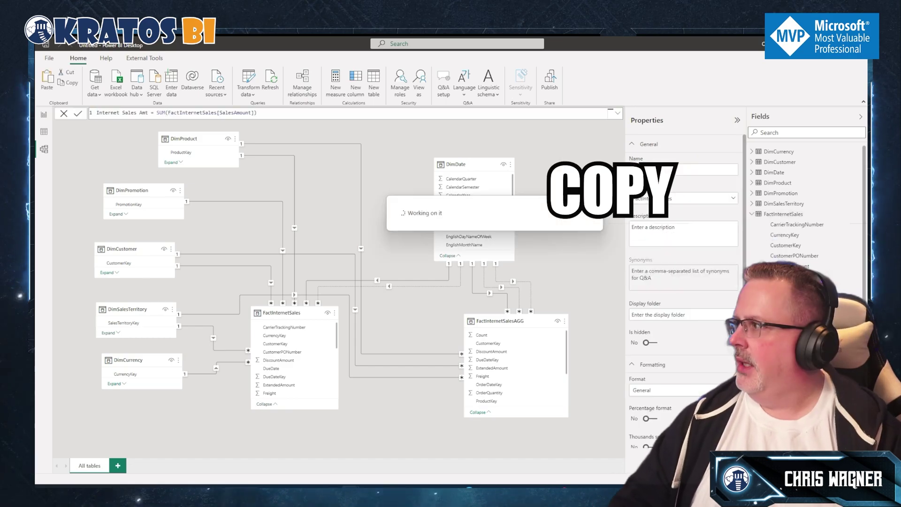
{"action": "key", "text": "ctrl+v"}
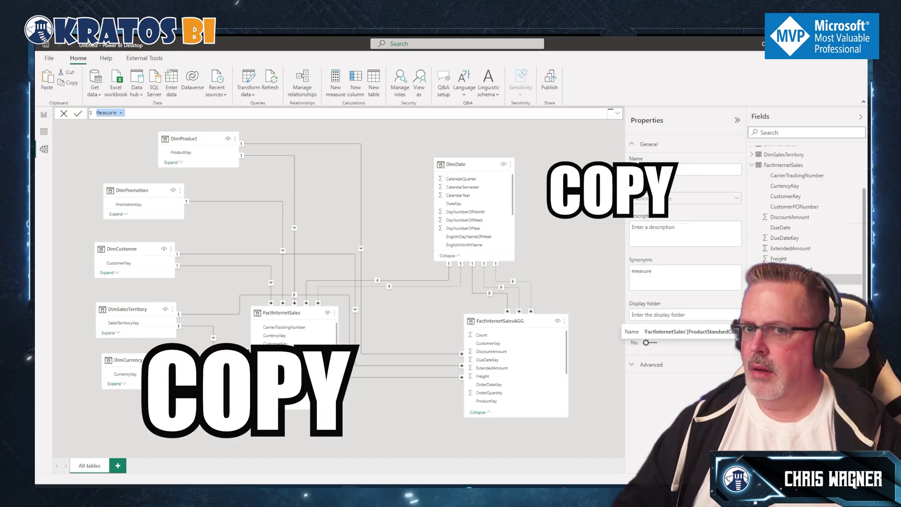
{"action": "key", "text": "ctrl+v"}
{"action": "key", "text": "ctrl+v"}
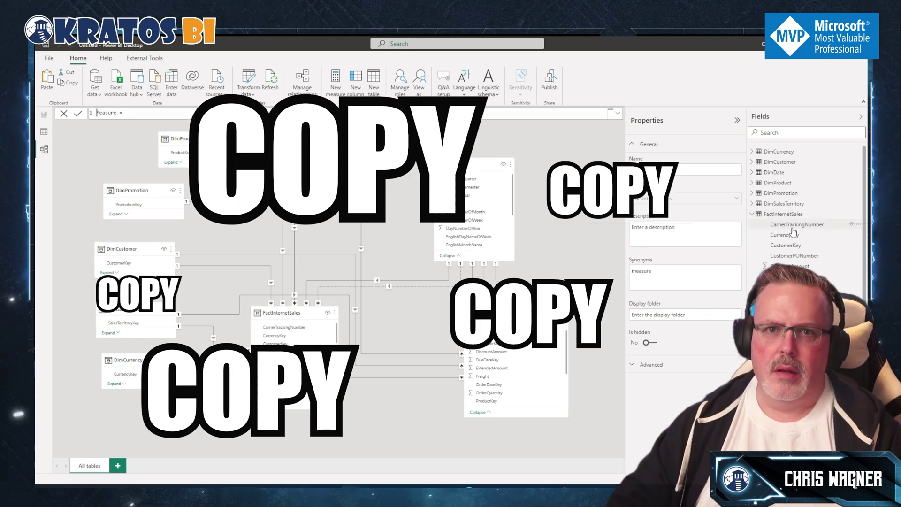
{"action": "key", "text": "ctrl+v"}
{"action": "key", "text": "ctrl+v"}
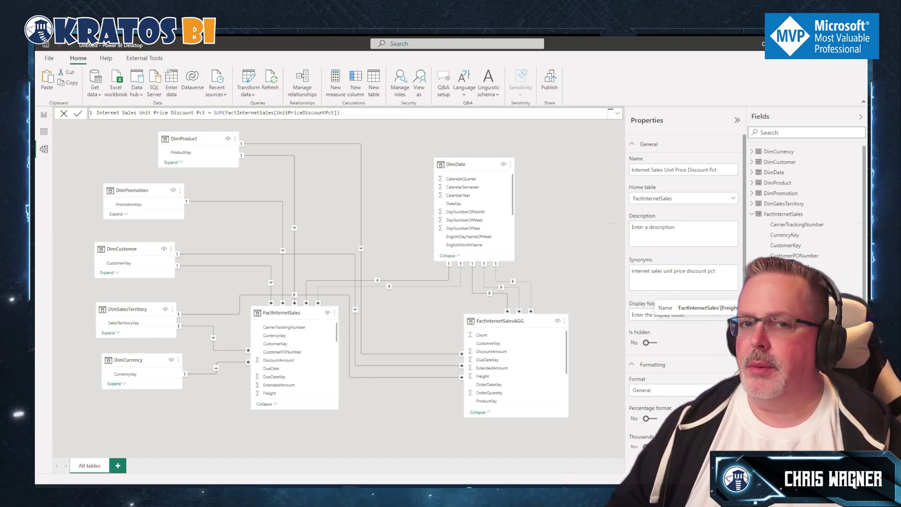
Step: Hide all columns of FactInternetSales so only its measures remain, and hide the FactInternetSalesAGG table
{"action": "left_click", "coordinate": [270, 393]}
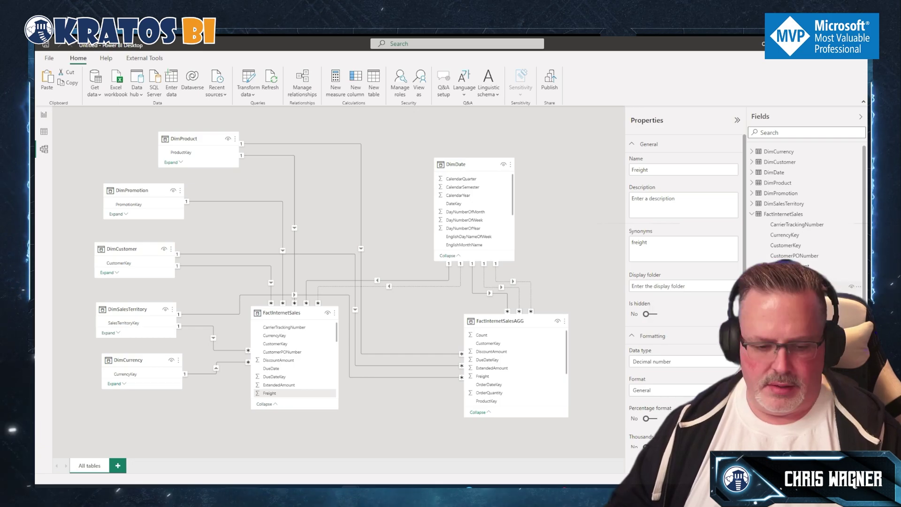
{"action": "left_click", "coordinate": [278, 360], "text": "shift"}
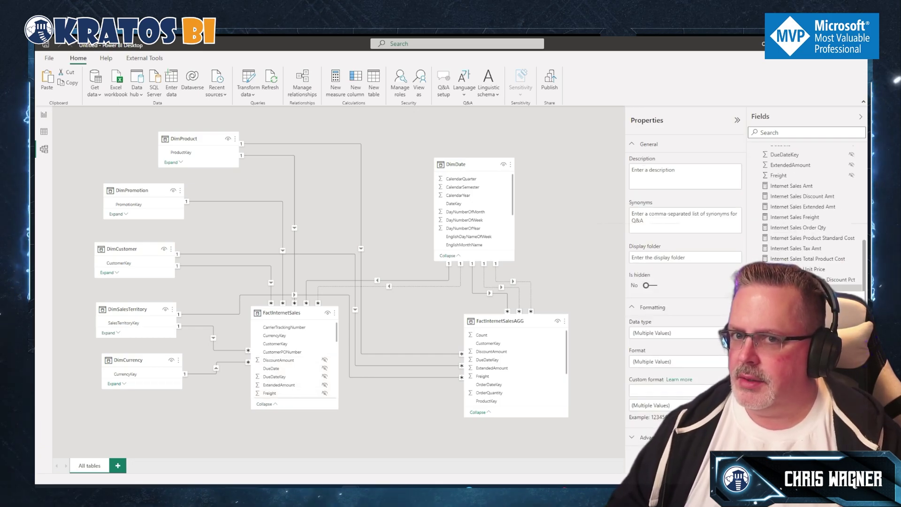
{"action": "left_click", "coordinate": [797, 224]}
{"action": "left_click", "coordinate": [797, 255], "text": "shift"}
{"action": "right_click", "coordinate": [726, 230]}
{"action": "left_click", "coordinate": [737, 286]}
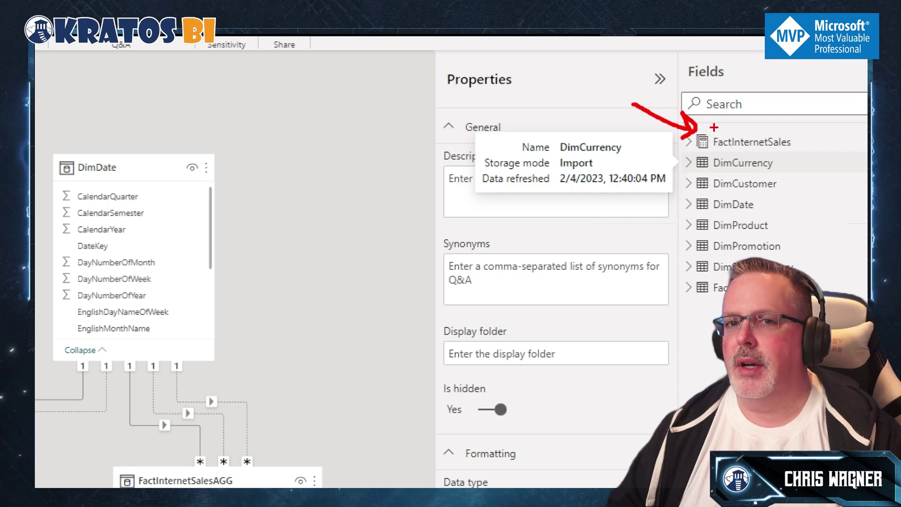
{"action": "mouse_move", "coordinate": [703, 129]}
{"action": "left_mouse_down"}
{"action": "mouse_move", "coordinate": [685, 142]}
{"action": "mouse_move", "coordinate": [706, 156]}
{"action": "mouse_move", "coordinate": [714, 133]}
{"action": "left_mouse_up"}
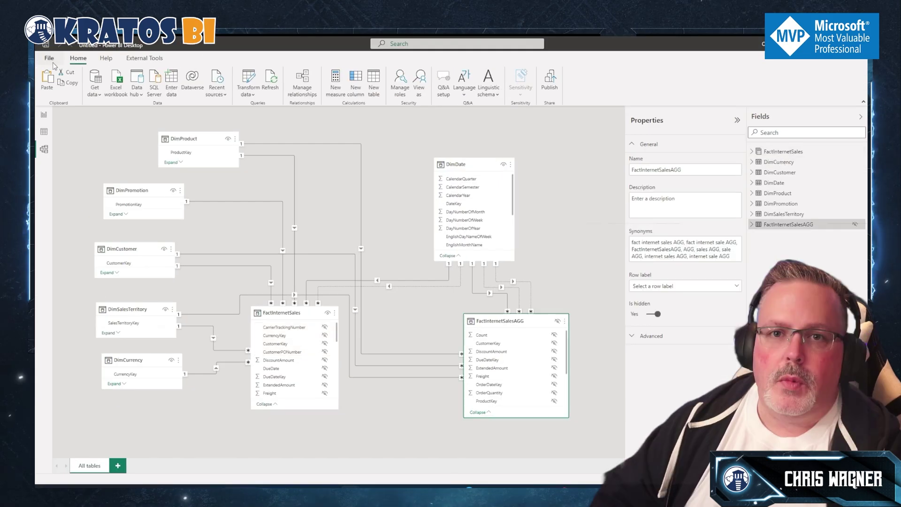
Step: Save the report as InternetSalesDataset in the KratosBI documents folder
{"action": "left_click", "coordinate": [51, 59]}
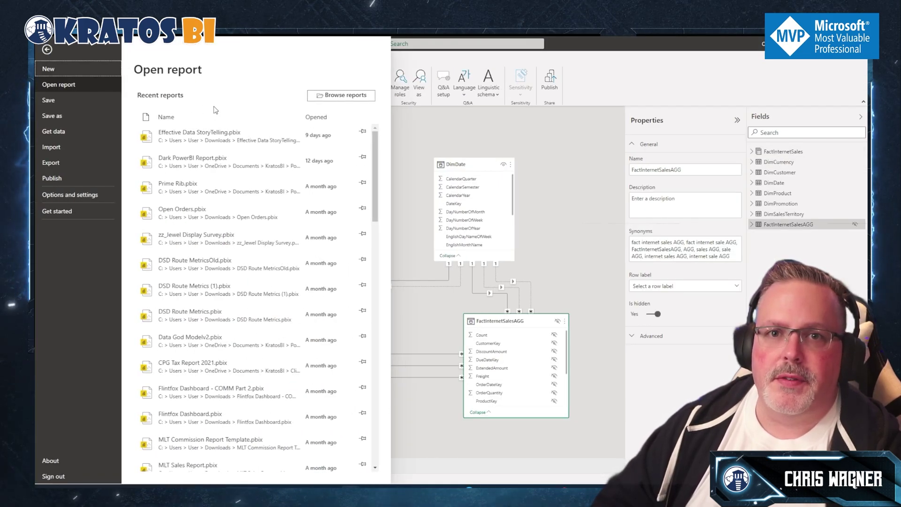
{"action": "left_click", "coordinate": [79, 115]}
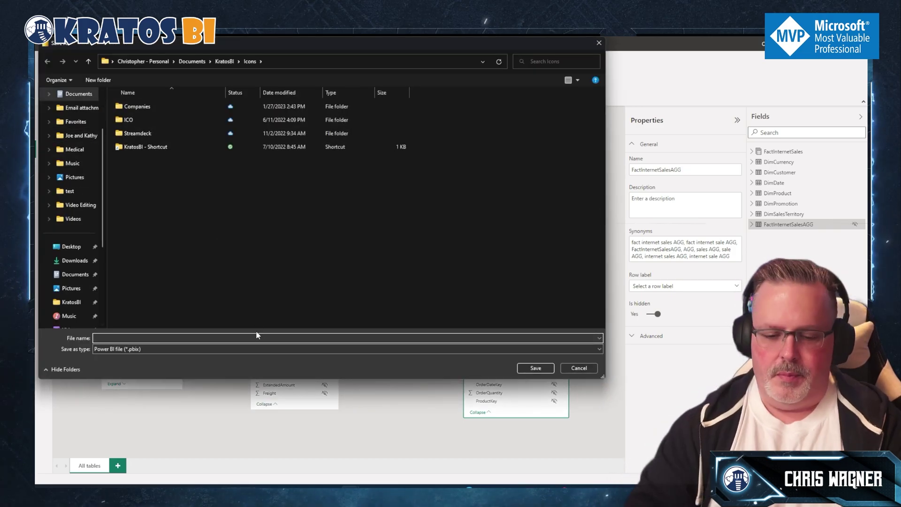
{"action": "type", "text": "InternetS"}
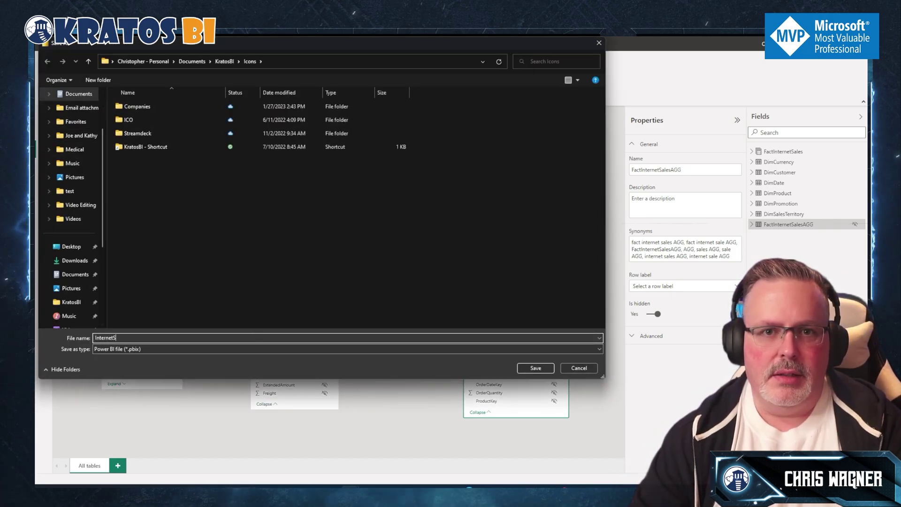
{"action": "type", "text": "ales"}
{"action": "left_click", "coordinate": [225, 62]}
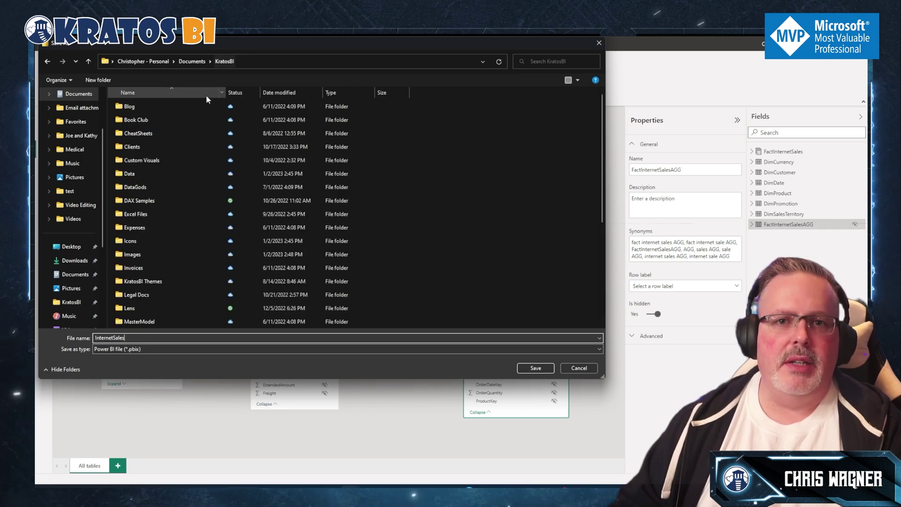
{"action": "left_click", "coordinate": [535, 368]}
Step: Publish the report to the Power BI Datamart Demo workspace and dismiss the publishing dialog
{"action": "left_click", "coordinate": [549, 96]}
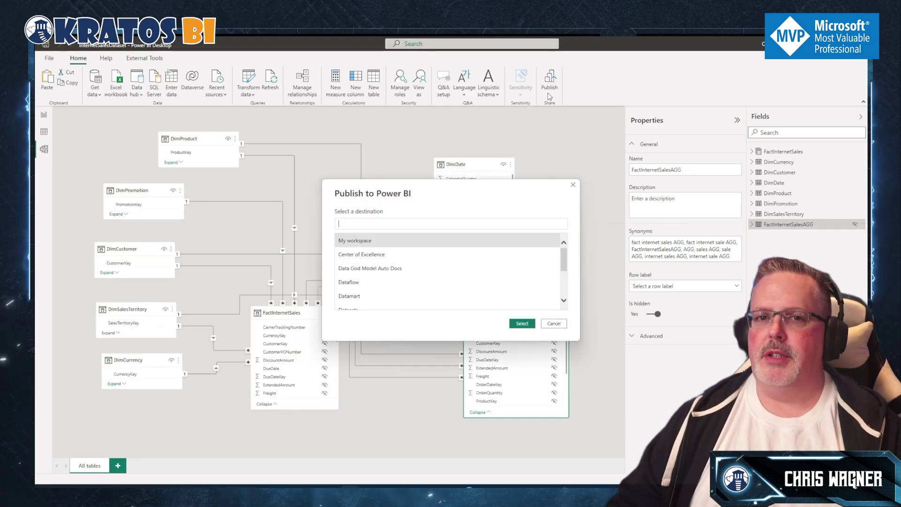
{"action": "scroll", "coordinate": [383, 281], "scroll_direction": "down", "scroll_amount": 3}
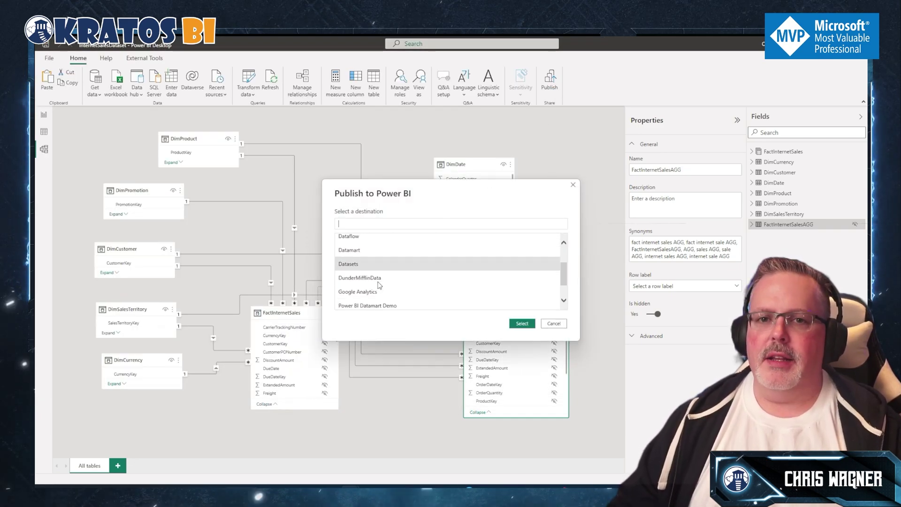
{"action": "scroll", "coordinate": [398, 300], "scroll_direction": "down", "scroll_amount": 2}
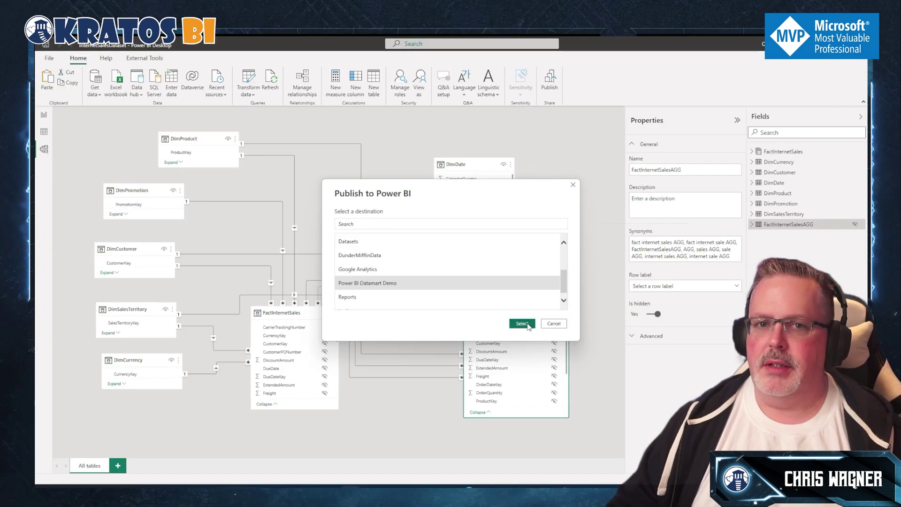
{"action": "left_click", "coordinate": [679, 359]}
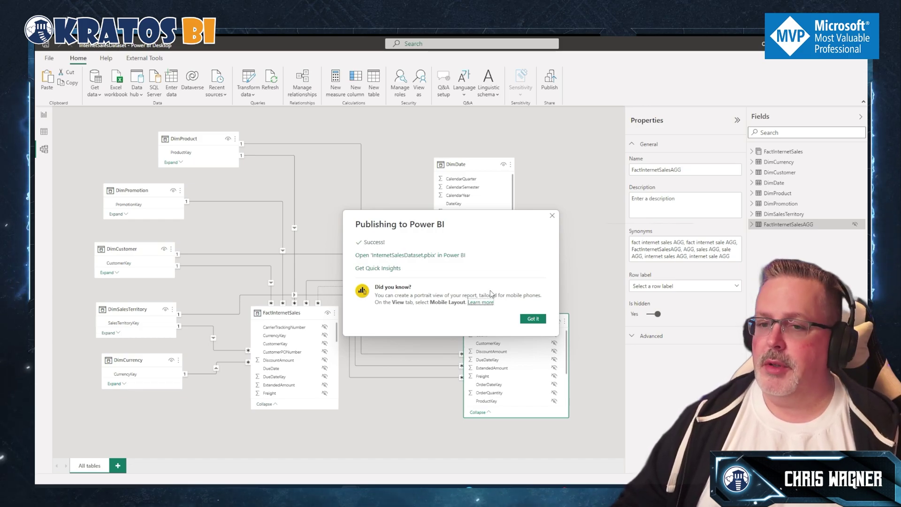
{"action": "left_click", "coordinate": [536, 321]}
Step: Switch to the Power BI service in the browser and open the InternetSalesDataset dataset's settings in the Power BI Datamart Demo workspace
{"action": "left_click", "coordinate": [343, 446]}
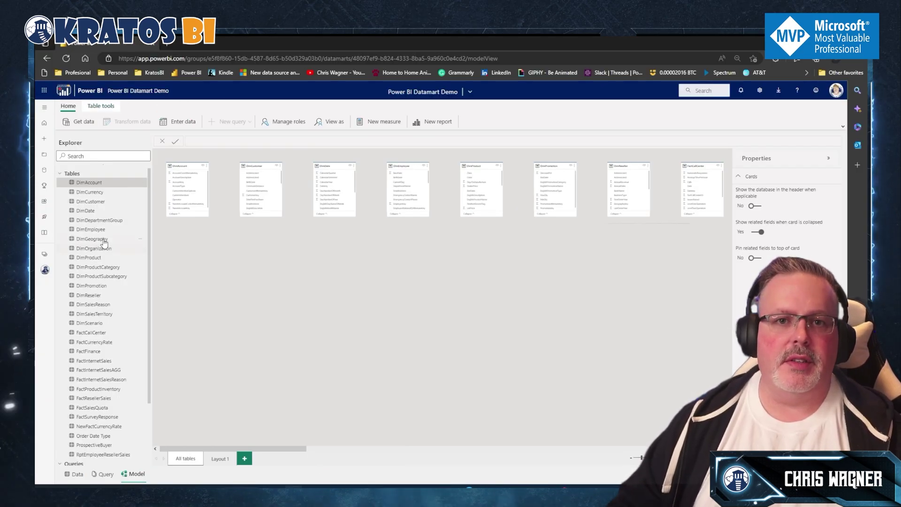
{"action": "left_click", "coordinate": [44, 270]}
{"action": "scroll", "coordinate": [160, 235], "scroll_direction": "down", "scroll_amount": 10}
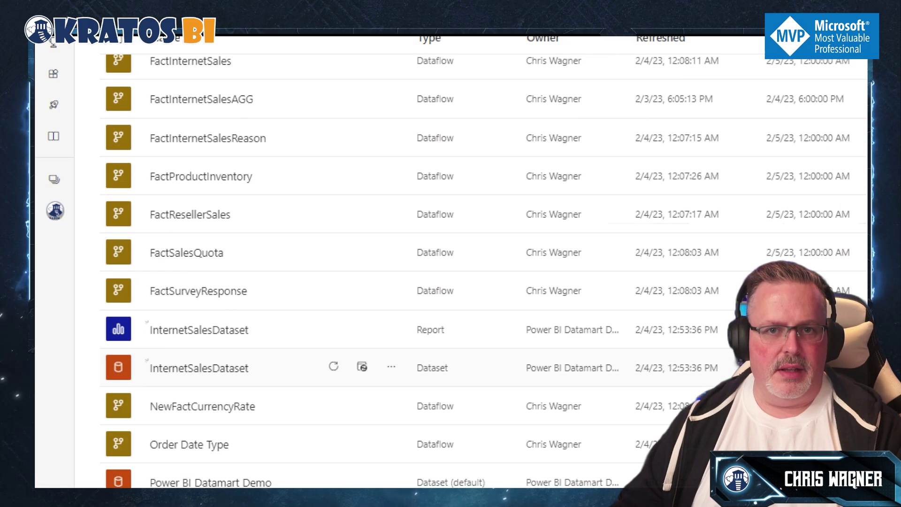
{"action": "mouse_move", "coordinate": [75, 308]}
{"action": "left_mouse_down"}
{"action": "mouse_move", "coordinate": [327, 388]}
{"action": "mouse_move", "coordinate": [336, 307]}
{"action": "mouse_move", "coordinate": [329, 285]}
{"action": "mouse_move", "coordinate": [87, 281]}
{"action": "left_mouse_up"}
{"action": "left_click", "coordinate": [391, 341]}
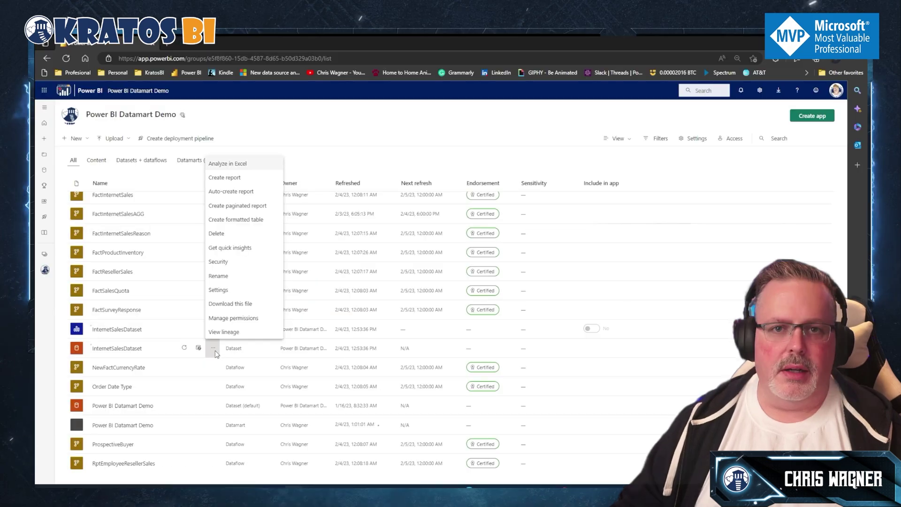
{"action": "left_click", "coordinate": [219, 289]}
Step: Set the dataset's data source credentials to OAuth2 with privacy level None and sign in with the existing account
{"action": "left_click", "coordinate": [548, 309]}
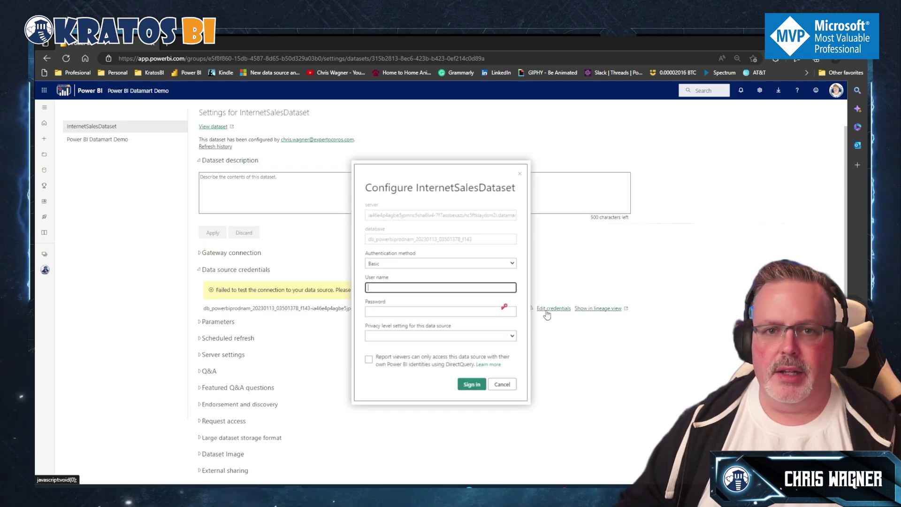
{"action": "left_click", "coordinate": [440, 269]}
{"action": "left_click", "coordinate": [426, 278]}
{"action": "left_click", "coordinate": [443, 316]}
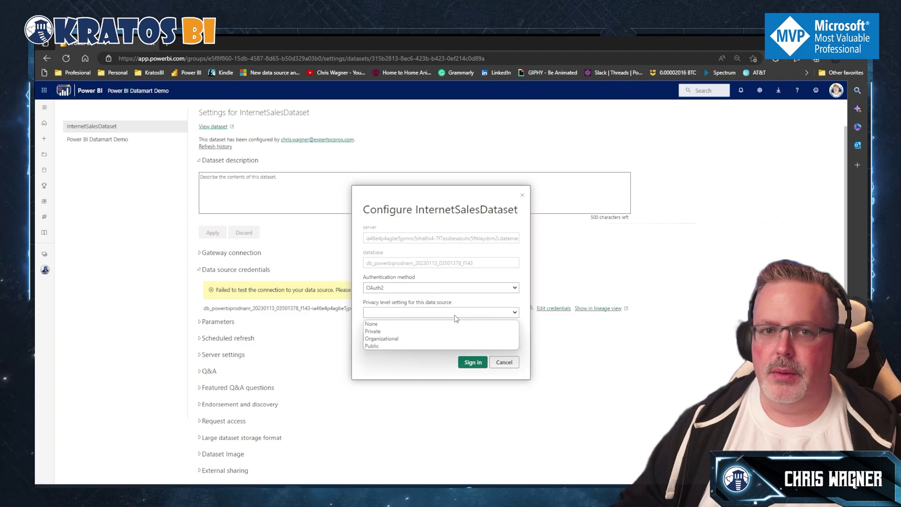
{"action": "left_click", "coordinate": [427, 324]}
{"action": "left_click", "coordinate": [467, 362]}
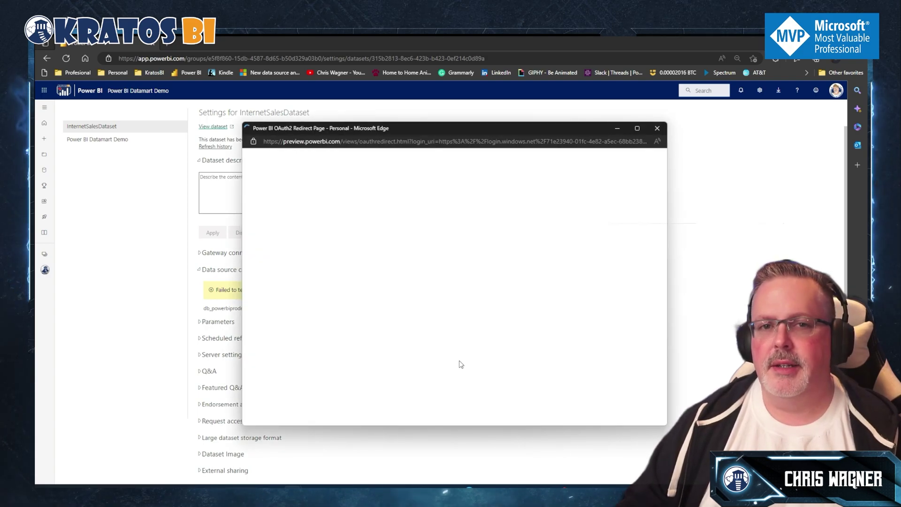
{"action": "left_click", "coordinate": [411, 246]}
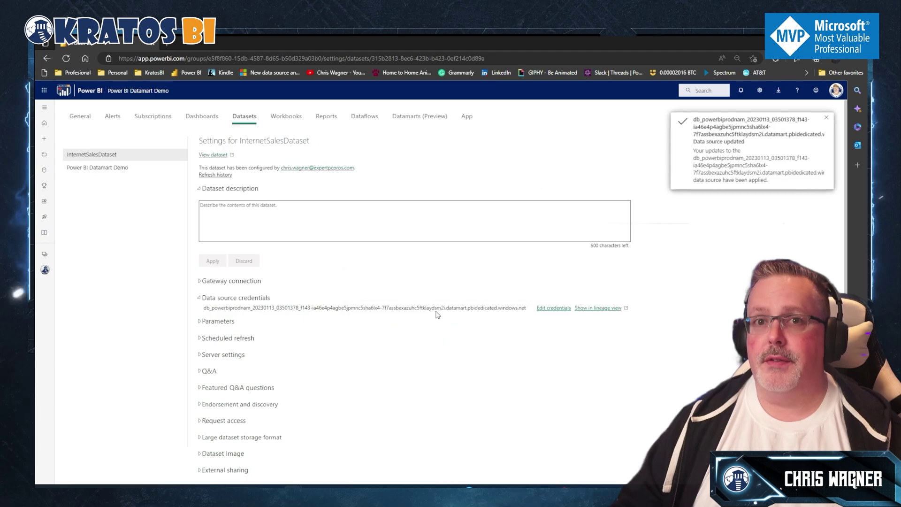
Step: Turn on scheduled refresh for InternetSalesDataset, add a daily refresh time of 2:00 AM and apply the schedule
{"action": "left_click", "coordinate": [219, 339]}
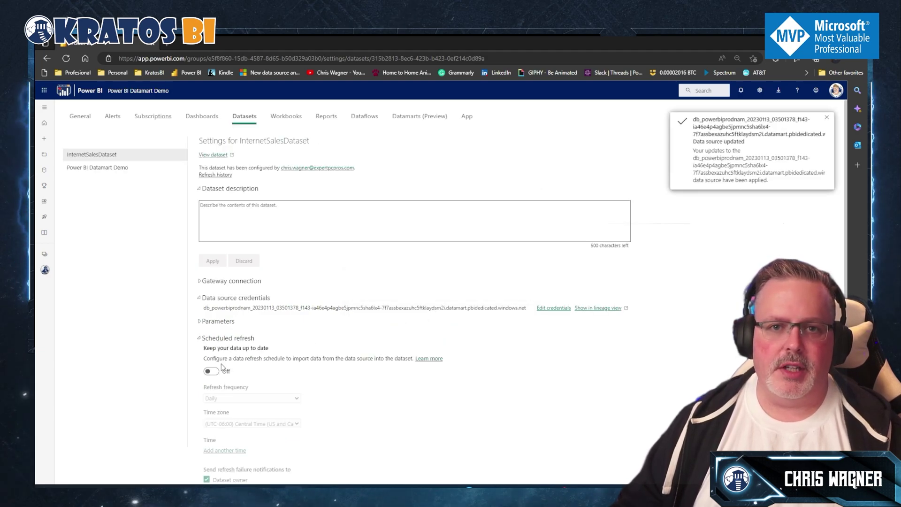
{"action": "left_click", "coordinate": [212, 371]}
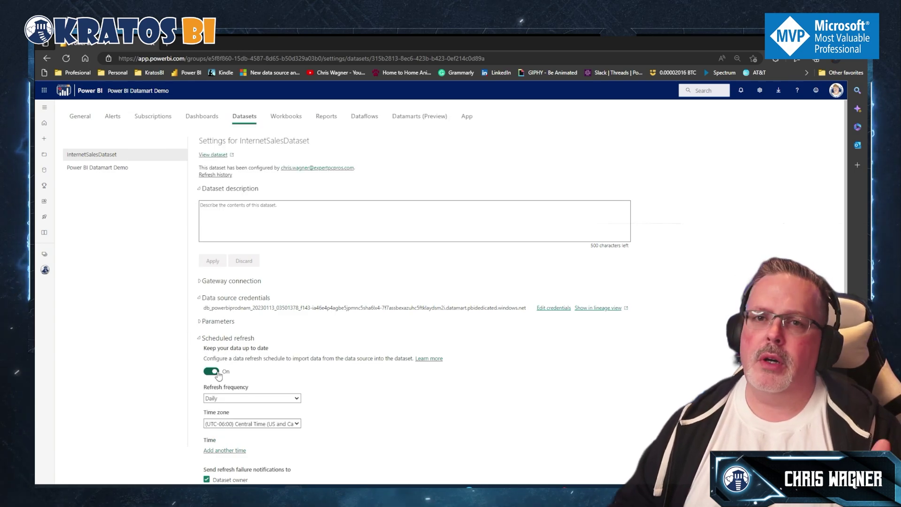
{"action": "scroll", "coordinate": [253, 317], "scroll_direction": "down", "scroll_amount": 2}
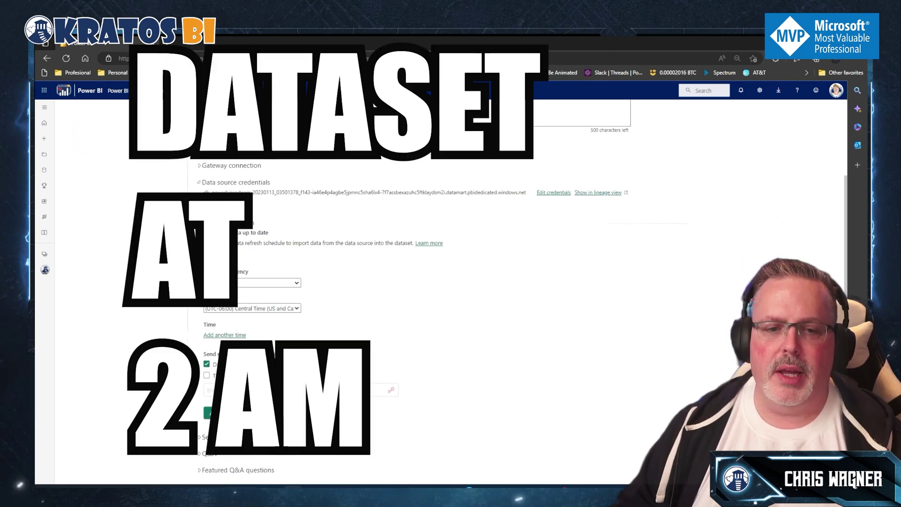
{"action": "left_click", "coordinate": [225, 335]}
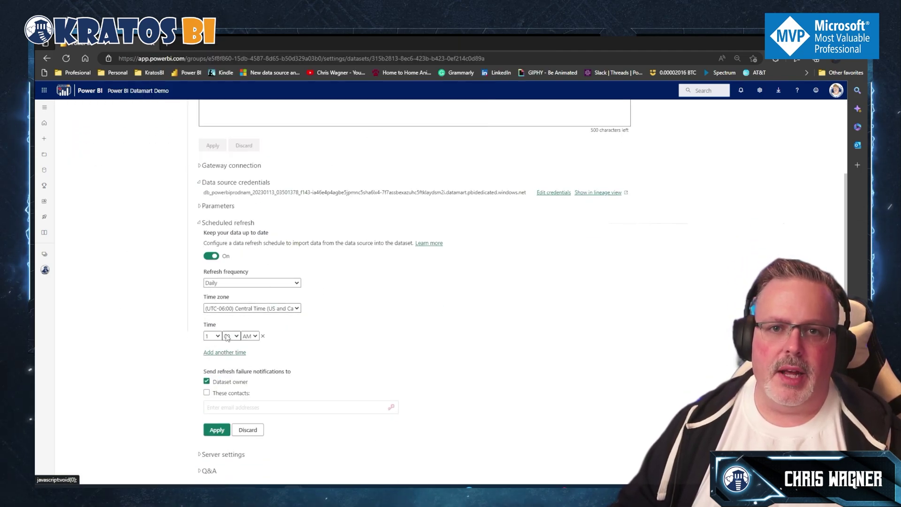
{"action": "left_click", "coordinate": [212, 336]}
{"action": "left_click", "coordinate": [210, 354]}
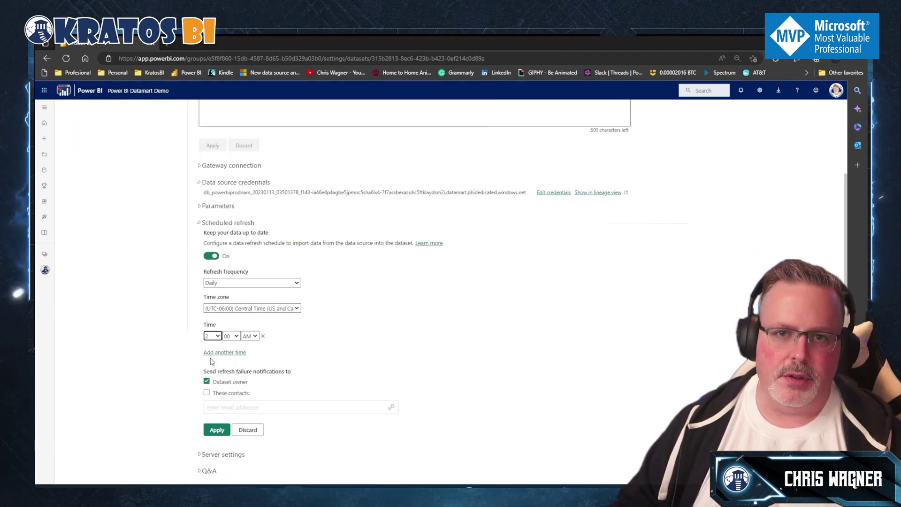
{"action": "left_click", "coordinate": [216, 430]}
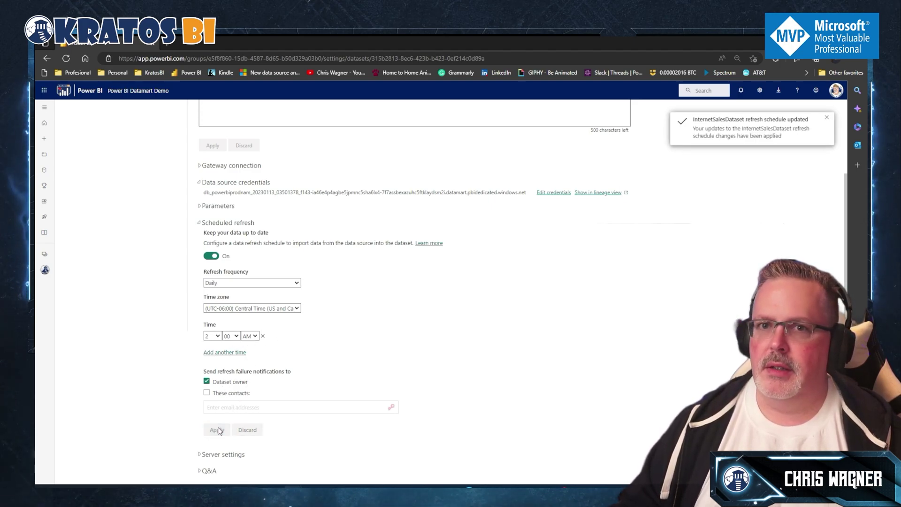
Step: Return to the Power BI Datamart Demo workspace and refresh the InternetSalesDataset dataset immediately
{"action": "scroll", "coordinate": [207, 304], "scroll_direction": "up", "scroll_amount": 3}
{"action": "left_click", "coordinate": [45, 271]}
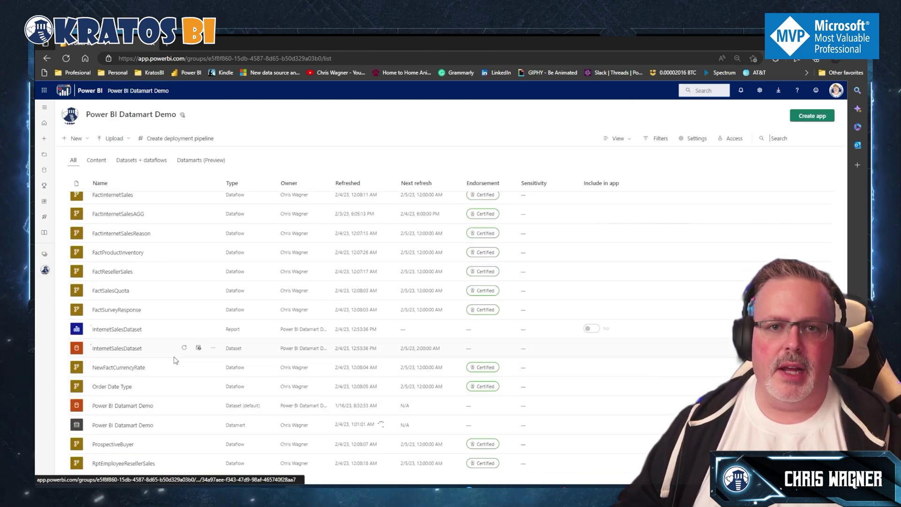
{"action": "left_click", "coordinate": [182, 349]}
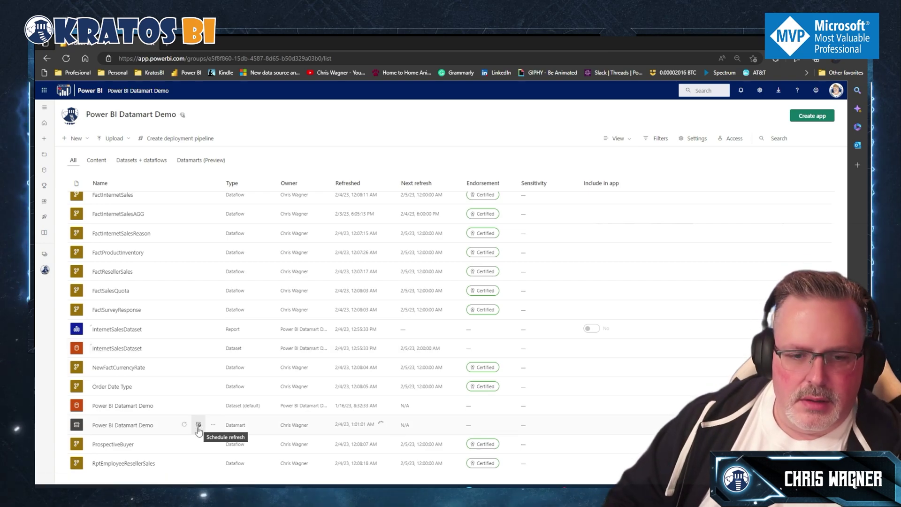
Step: Open the InternetSalesDataset dataset's details and create a report from scratch based on it
{"action": "left_click", "coordinate": [115, 349]}
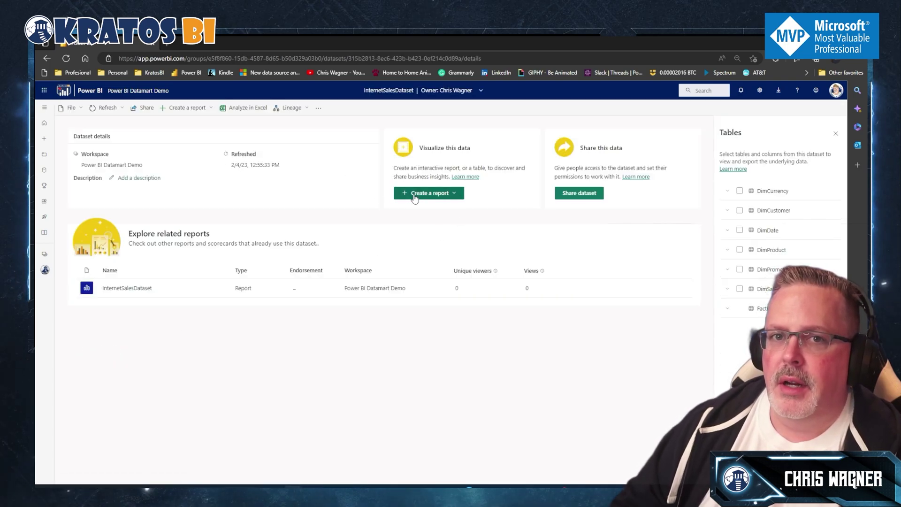
{"action": "left_click", "coordinate": [417, 194]}
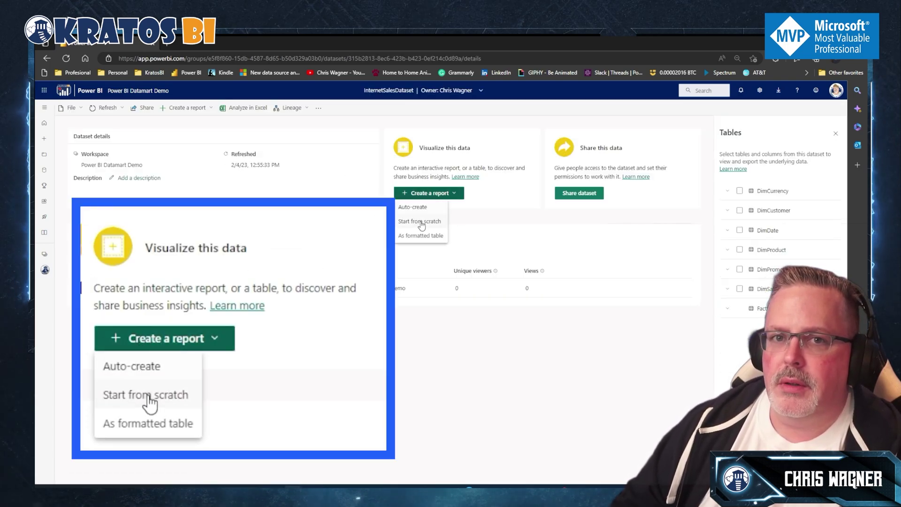
{"action": "left_click", "coordinate": [436, 223]}
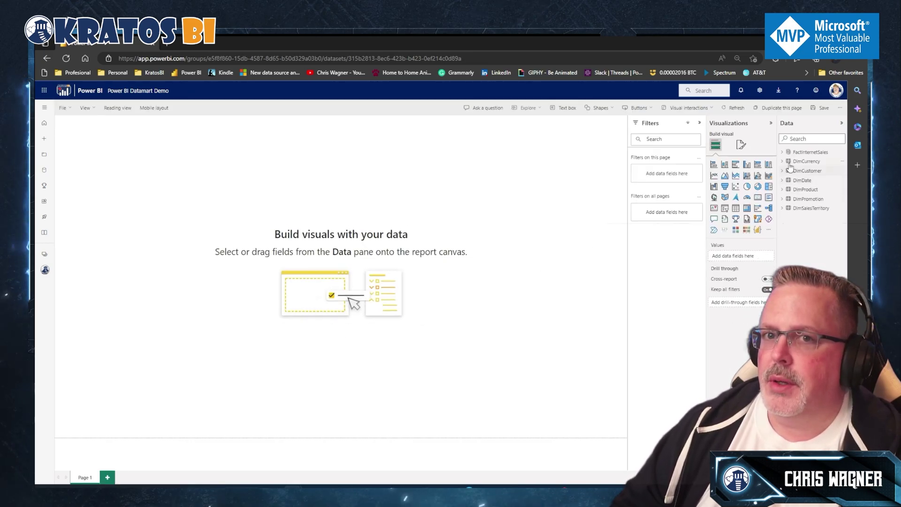
Step: Expand the FactInternetSales table and add its first Internet Sales measure to the blank report page
{"action": "left_click", "coordinate": [782, 152]}
{"action": "left_click", "coordinate": [794, 162]}
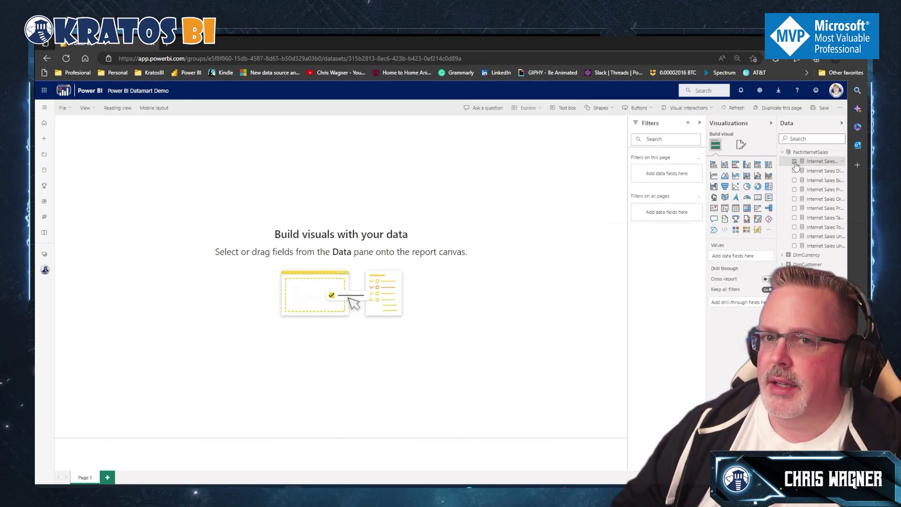